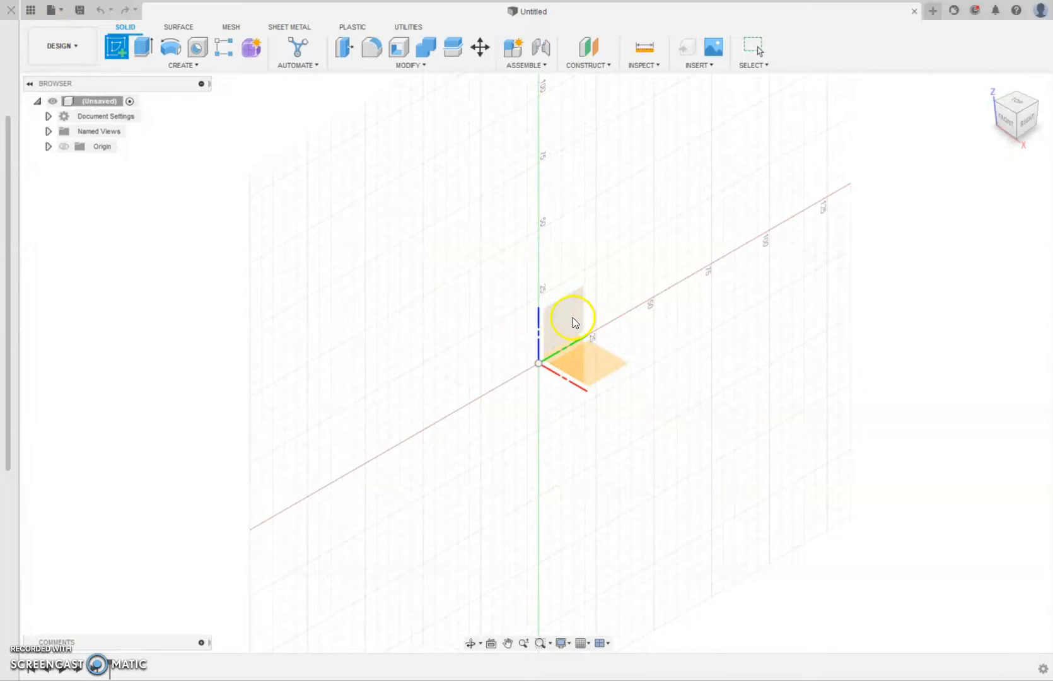
- Draw a two-point rectangle from the origin, about 20 mm wide and 65 mm high, beside the vertical axis
{"action": "left_click", "coordinate": [143, 64]}
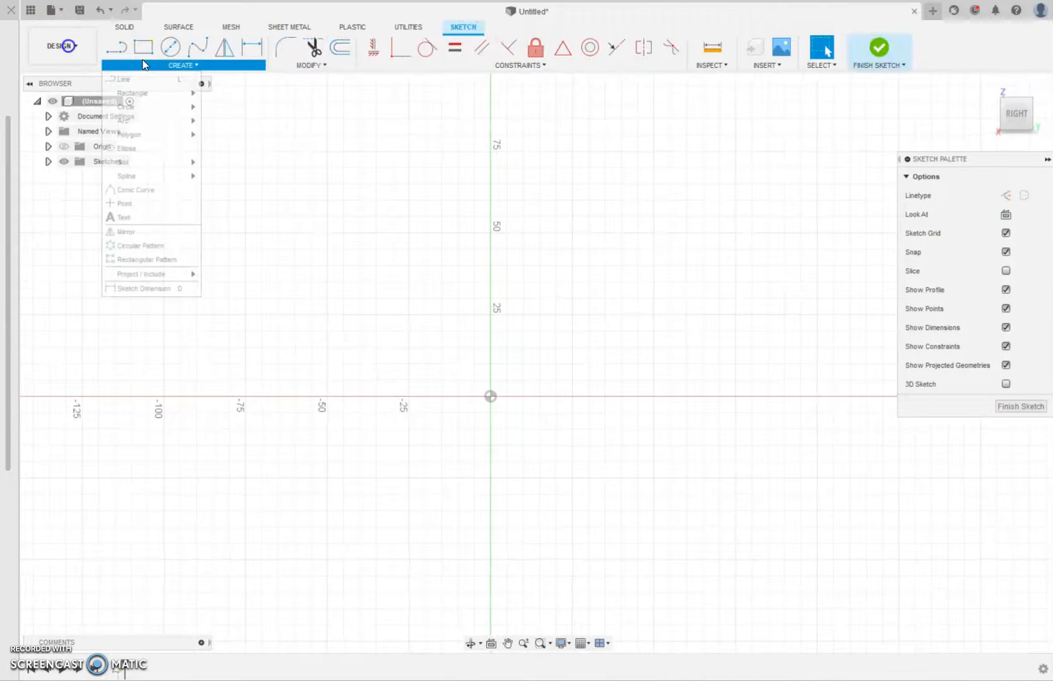
{"action": "left_click", "coordinate": [143, 47]}
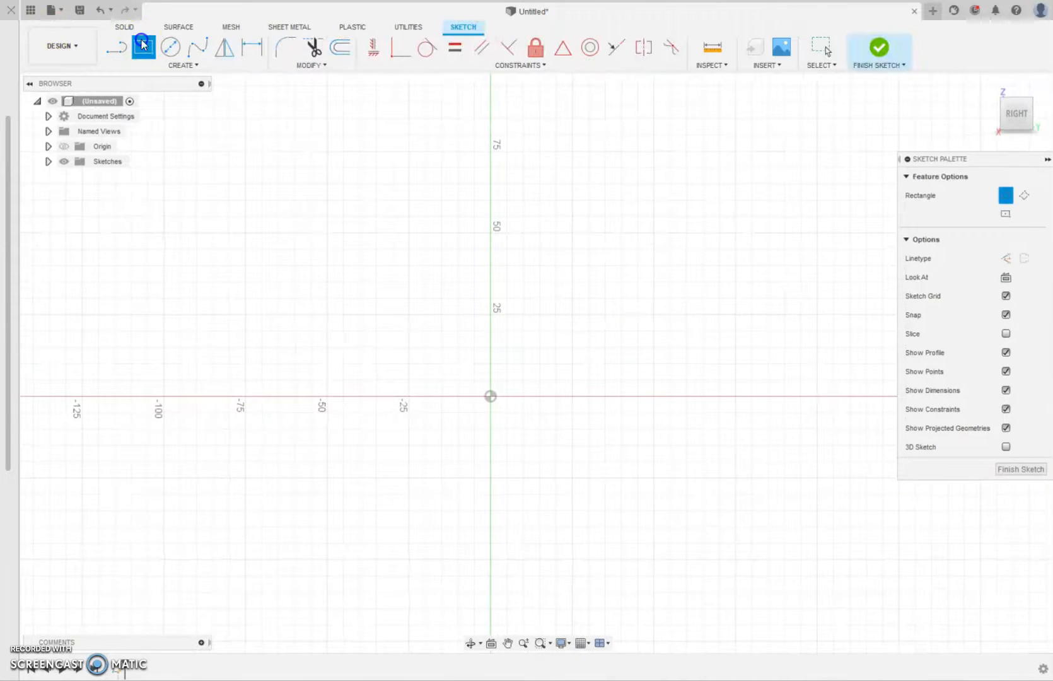
{"action": "left_click", "coordinate": [491, 396]}
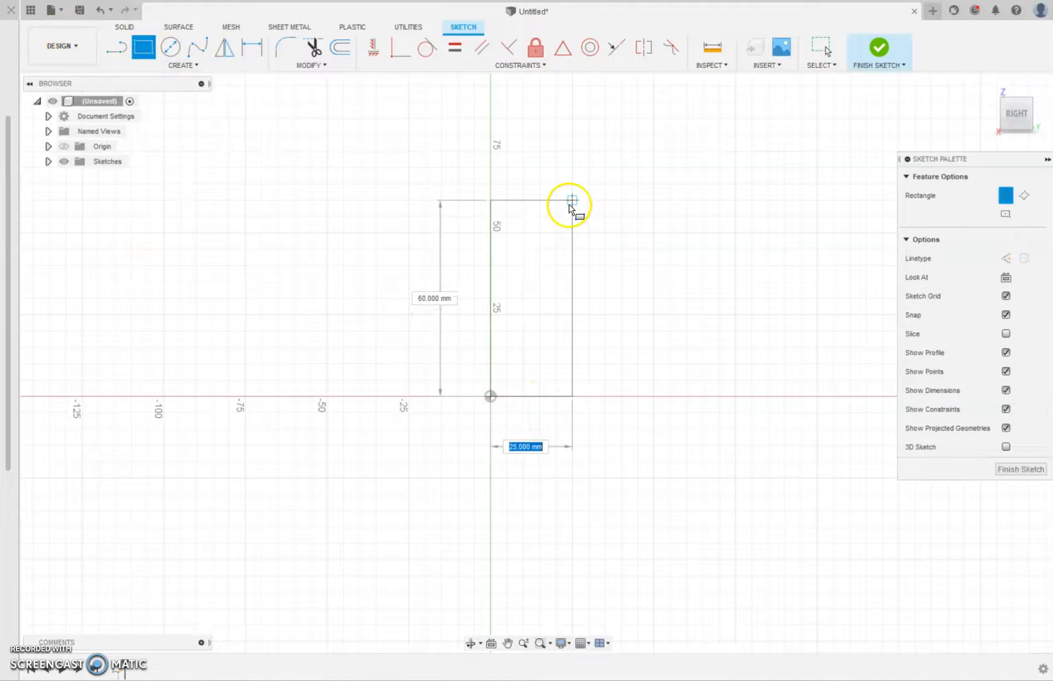
{"action": "left_click", "coordinate": [555, 184]}
- Add a triangle about 25 mm high above the rectangle, sloping from the vertical axis to its outer upper corner, and finish the sketch
{"action": "left_click", "coordinate": [115, 47]}
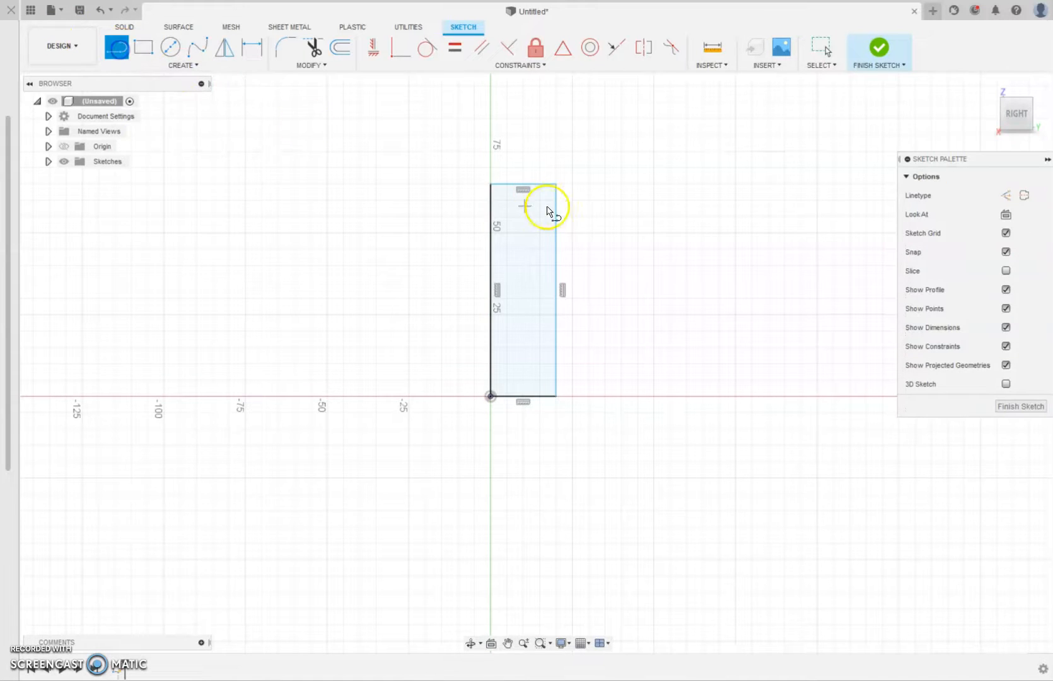
{"action": "left_click", "coordinate": [491, 184]}
{"action": "left_click", "coordinate": [490, 102]}
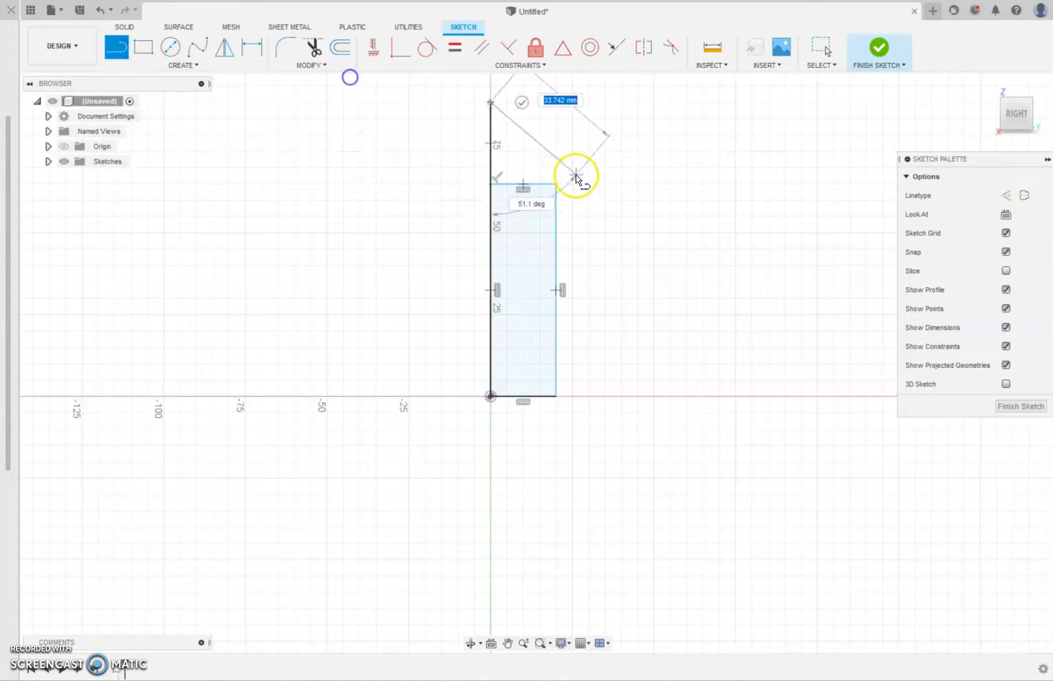
{"action": "left_click", "coordinate": [555, 184]}
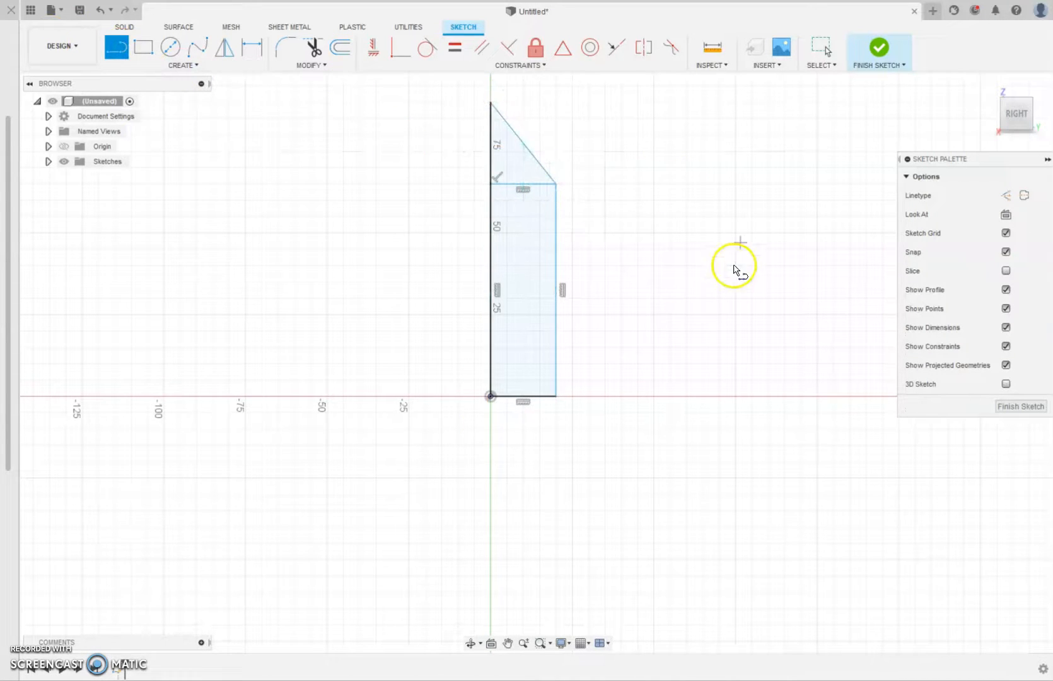
{"action": "left_click", "coordinate": [876, 51]}
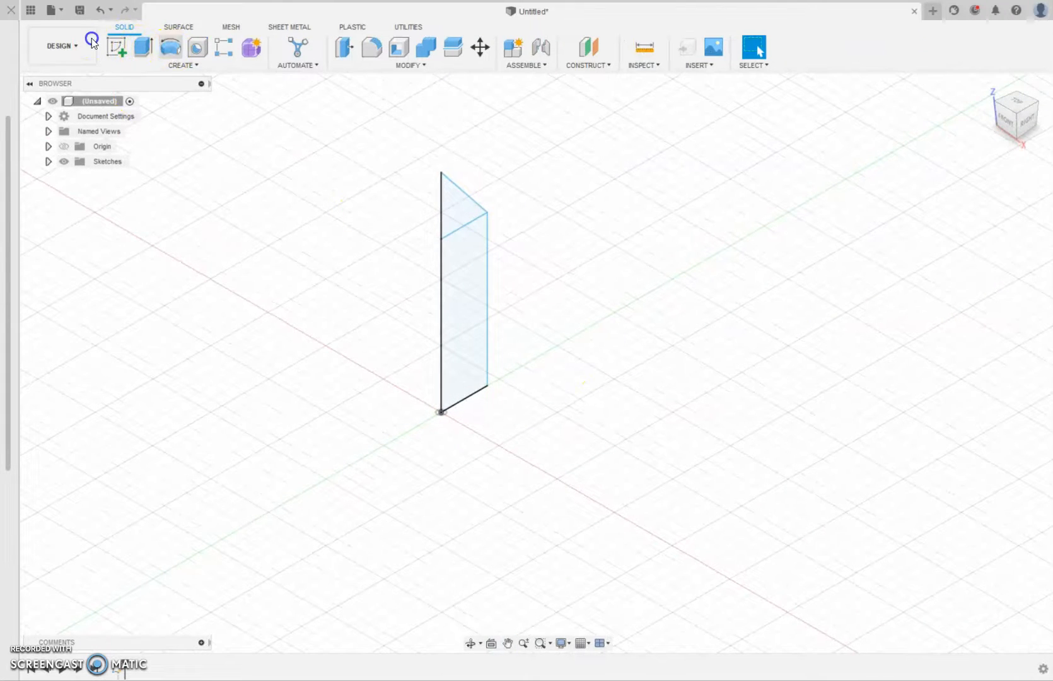
- Revolve the rectangle and triangle profiles 360 degrees about their shared vertical edge as a new body
{"action": "left_click", "coordinate": [170, 47]}
{"action": "left_click", "coordinate": [464, 328]}
{"action": "left_click", "coordinate": [457, 241]}
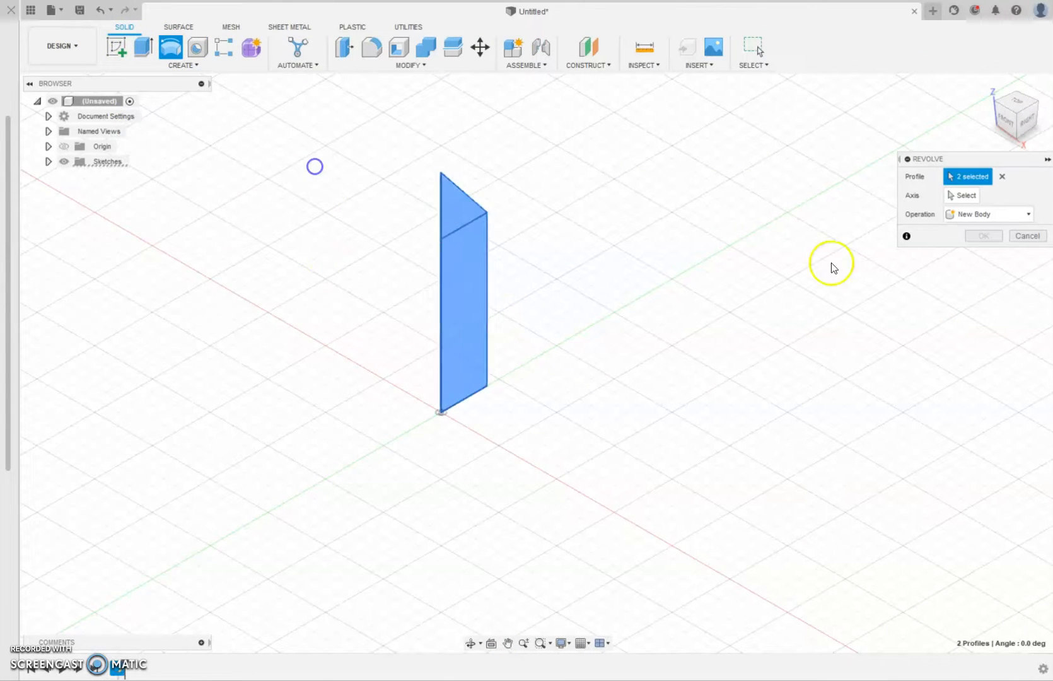
{"action": "left_click", "coordinate": [953, 197]}
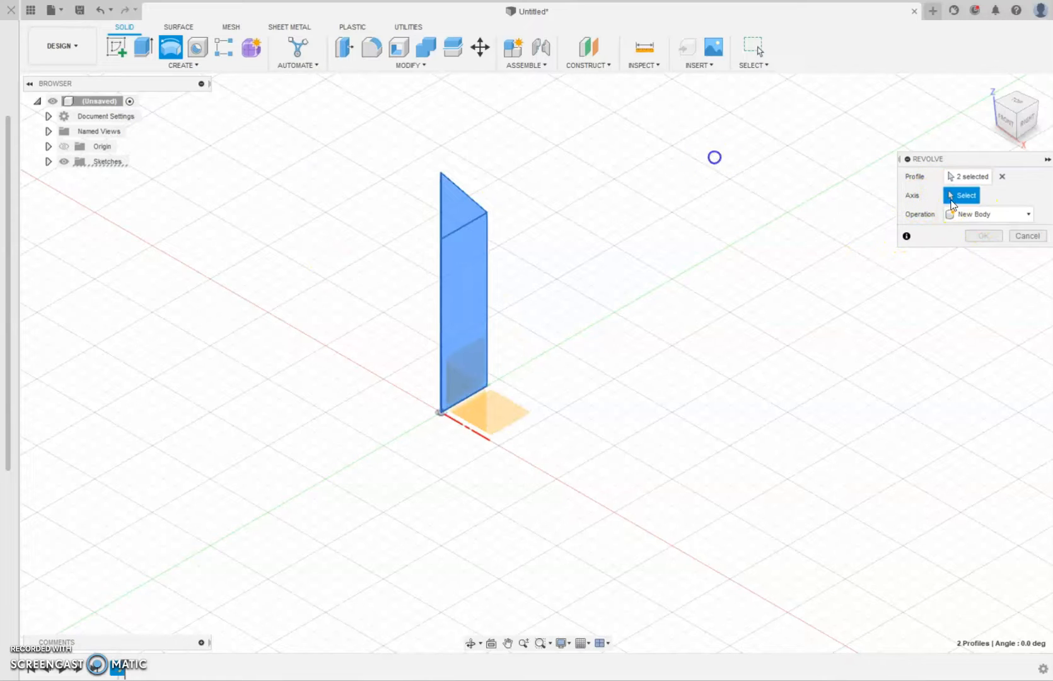
{"action": "left_click", "coordinate": [439, 280]}
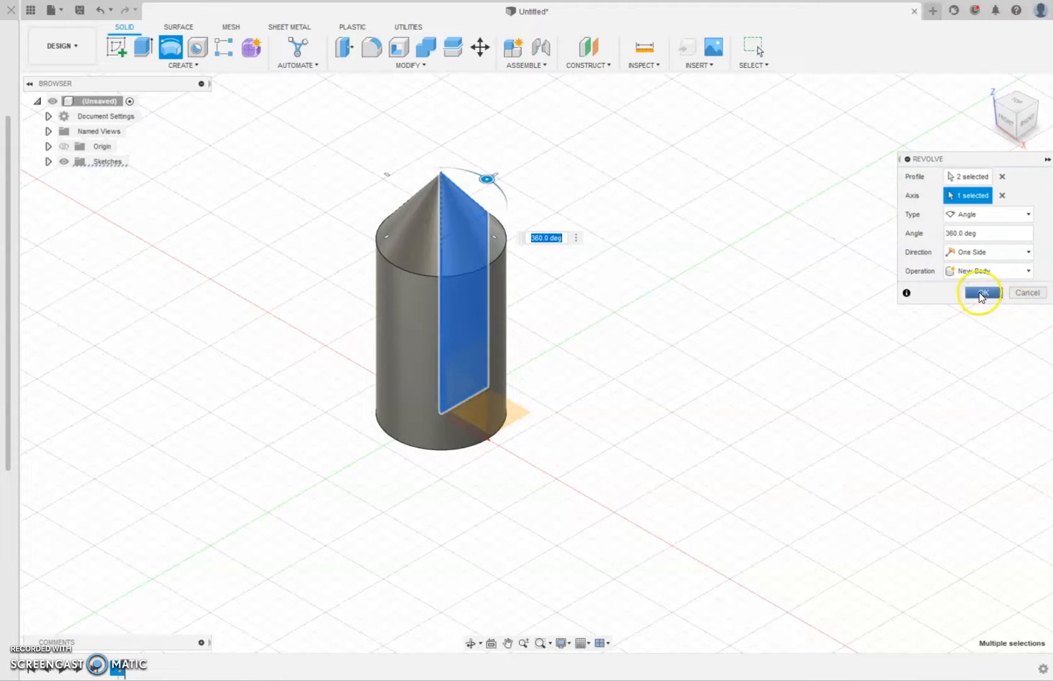
{"action": "left_click", "coordinate": [981, 291]}
- Start a new sketch on the vertical plane through the rocket body's axis, facing the Right view
{"action": "middle_click_drag", "start_coordinate": [1002, 108], "coordinate": [956, 93], "text": "shift"}
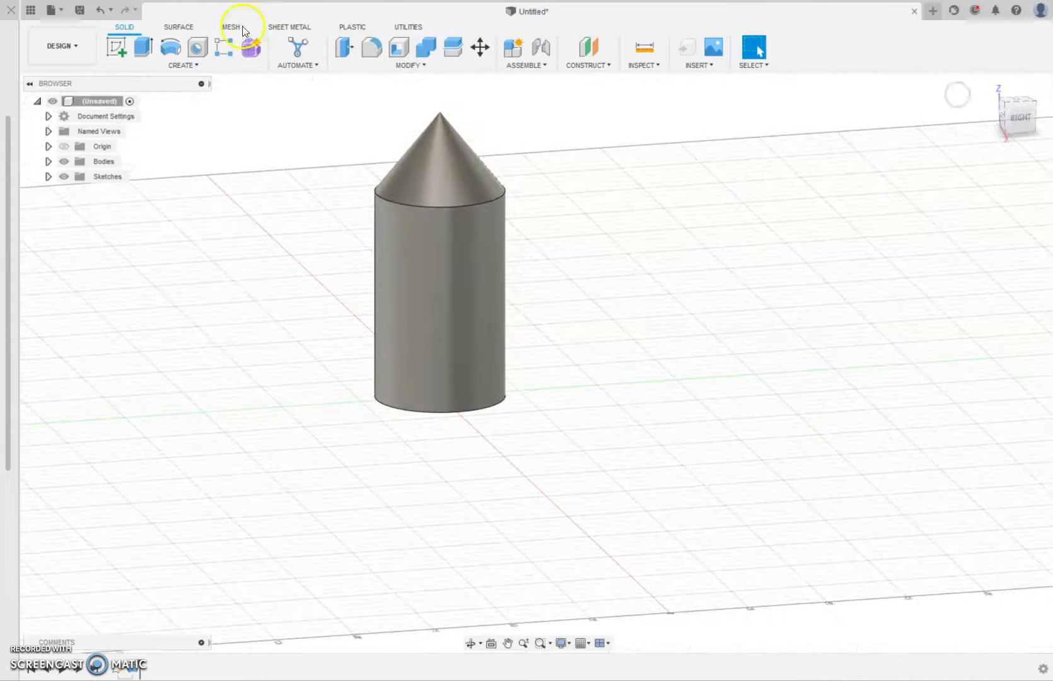
{"action": "left_click", "coordinate": [116, 46]}
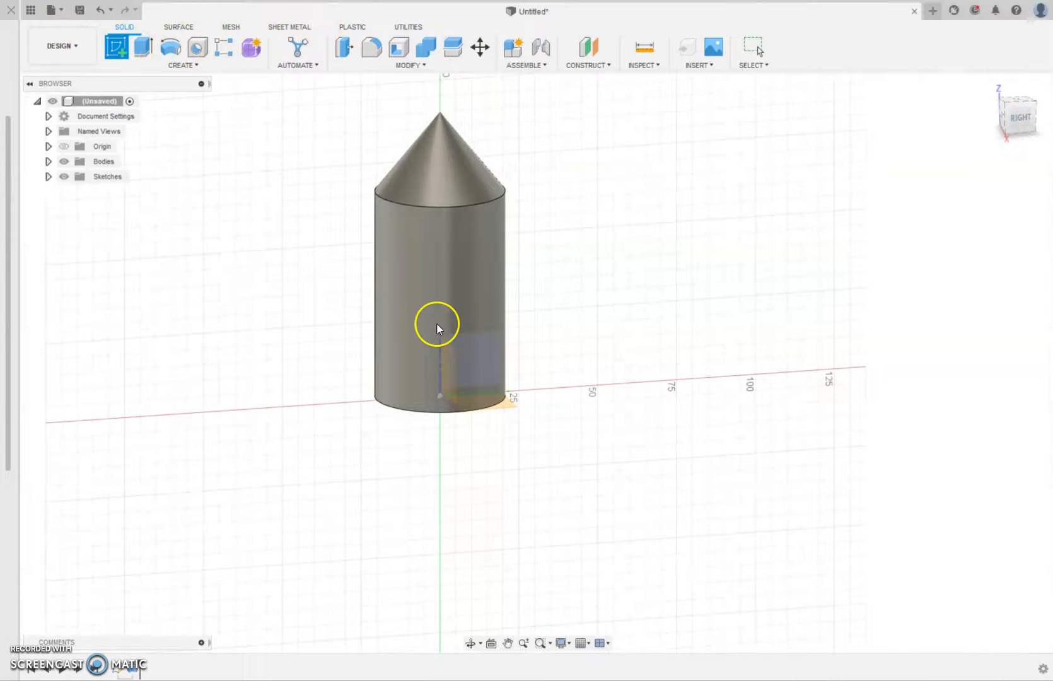
{"action": "left_click", "coordinate": [479, 353]}
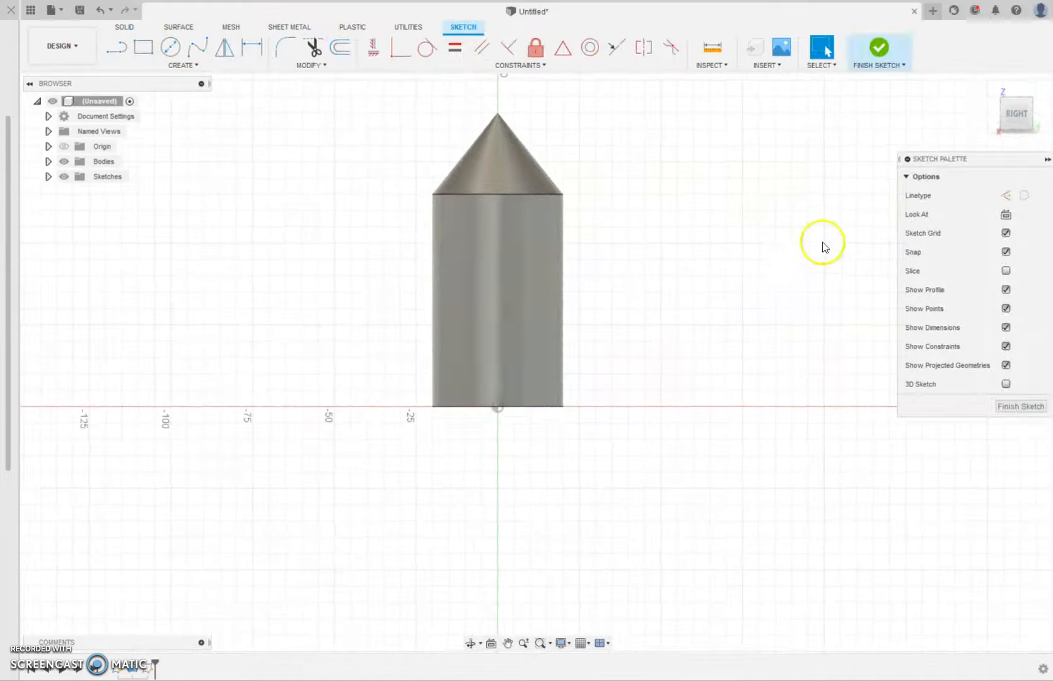
{"action": "mouse_move", "coordinate": [1010, 113]}
{"action": "left_mouse_down"}
{"action": "mouse_move", "coordinate": [975, 82]}
{"action": "mouse_move", "coordinate": [856, 85]}
{"action": "mouse_move", "coordinate": [856, 101]}
{"action": "mouse_move", "coordinate": [994, 141]}
{"action": "mouse_move", "coordinate": [1008, 126]}
{"action": "left_mouse_up"}
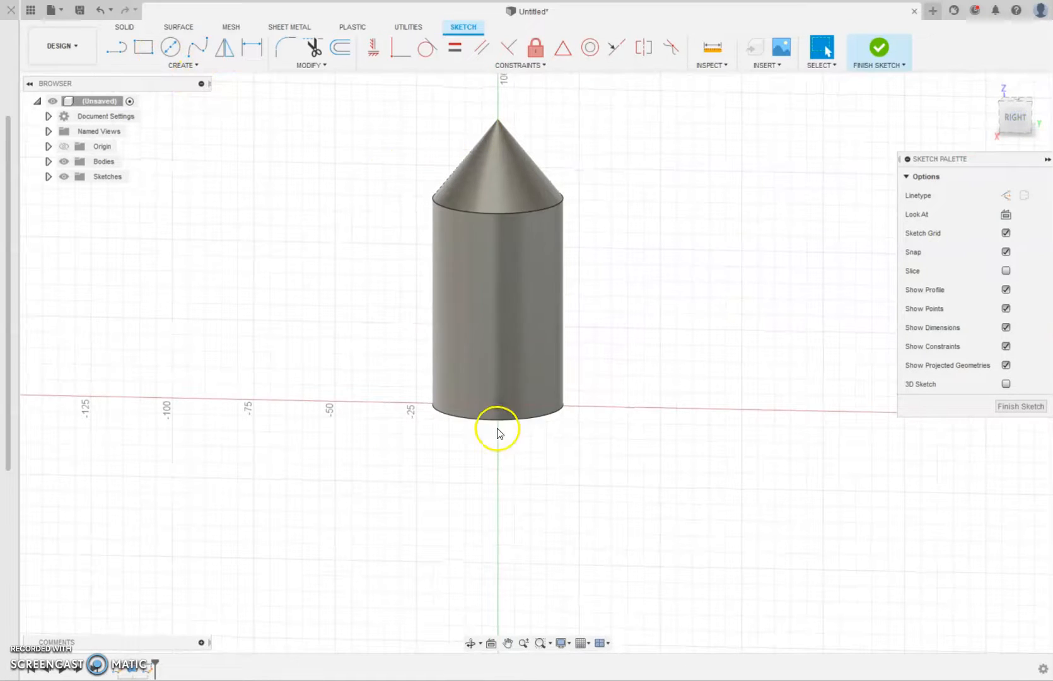
{"action": "left_click", "coordinate": [1009, 127]}
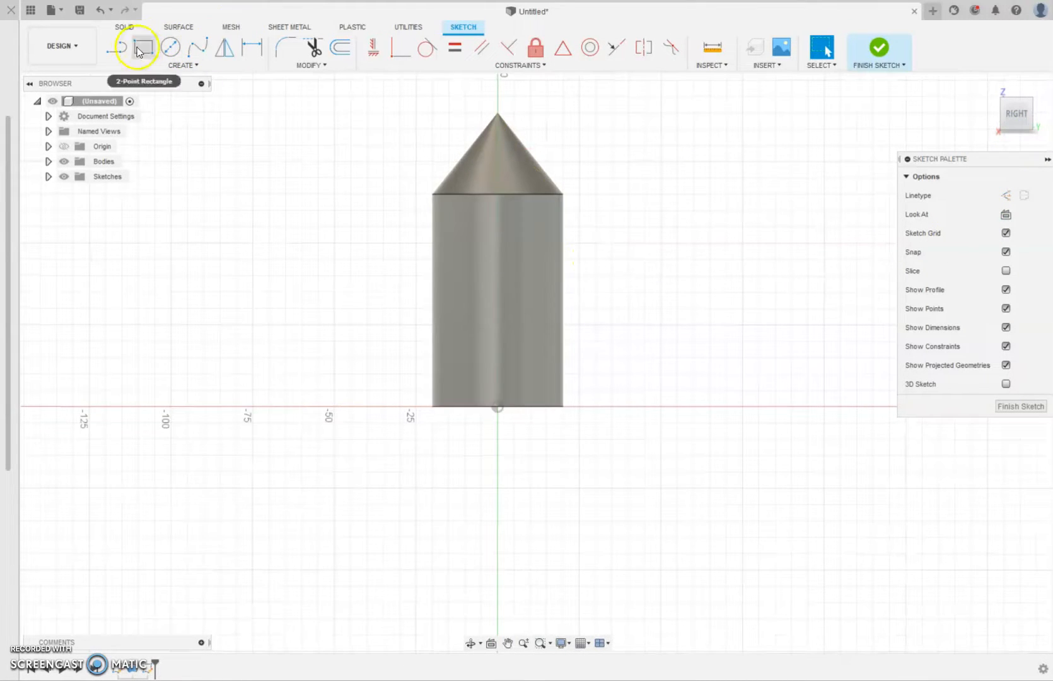
- Draw a closed four-line fin outline from inside the body, with a horizontal foot about 15 mm long below its base, and finish the sketch
{"action": "key", "text": "l"}
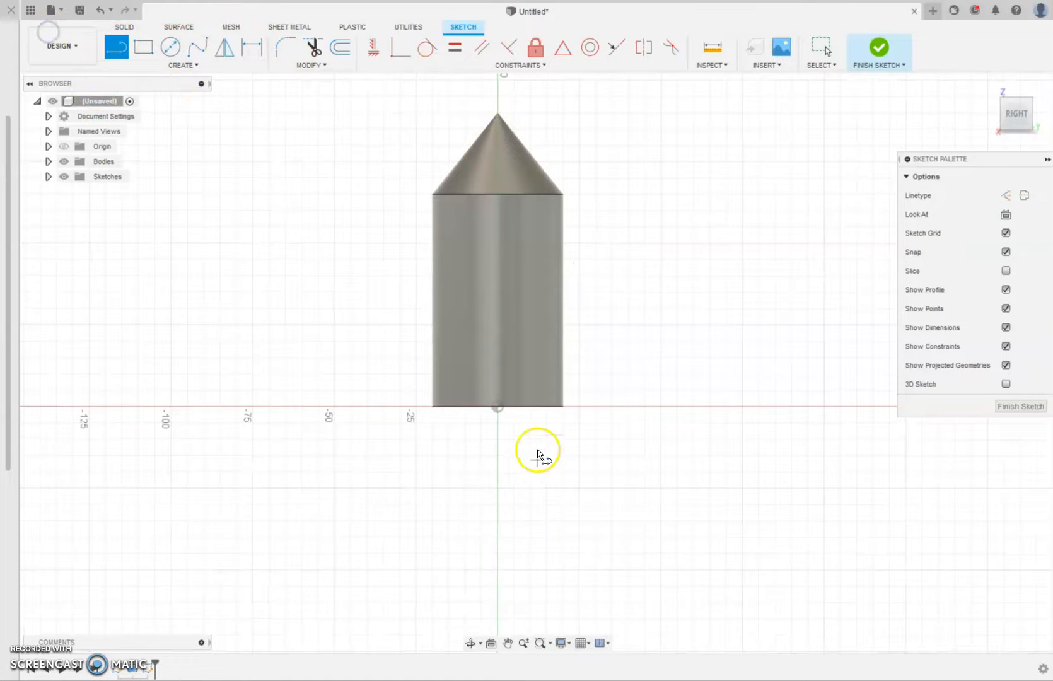
{"action": "left_click", "coordinate": [529, 407]}
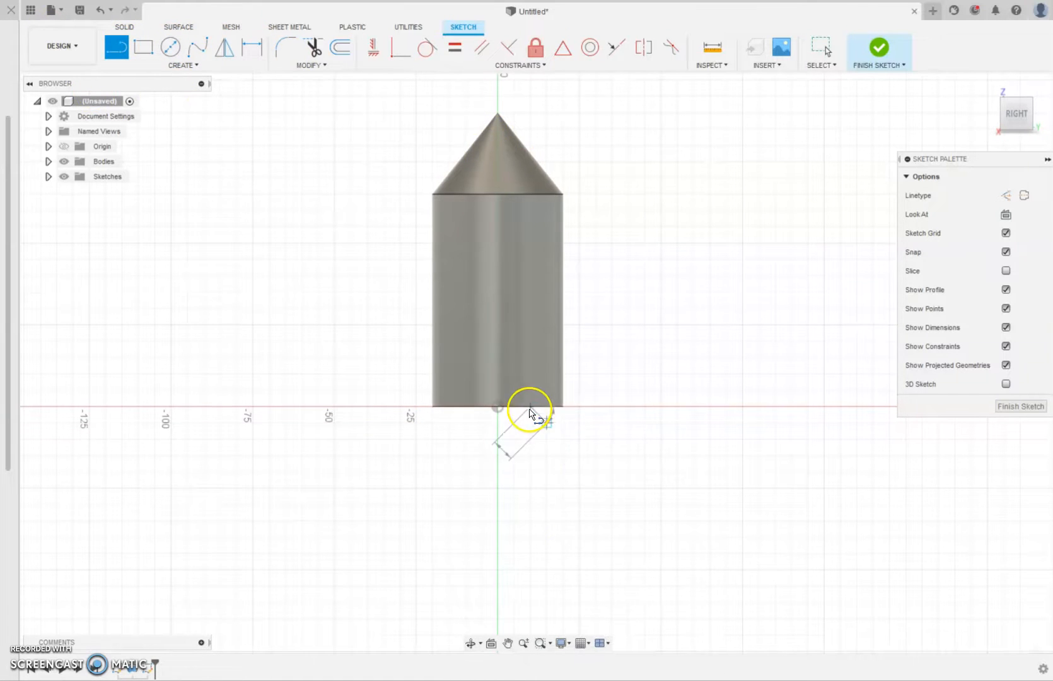
{"action": "left_click", "coordinate": [580, 486]}
{"action": "left_click", "coordinate": [627, 489]}
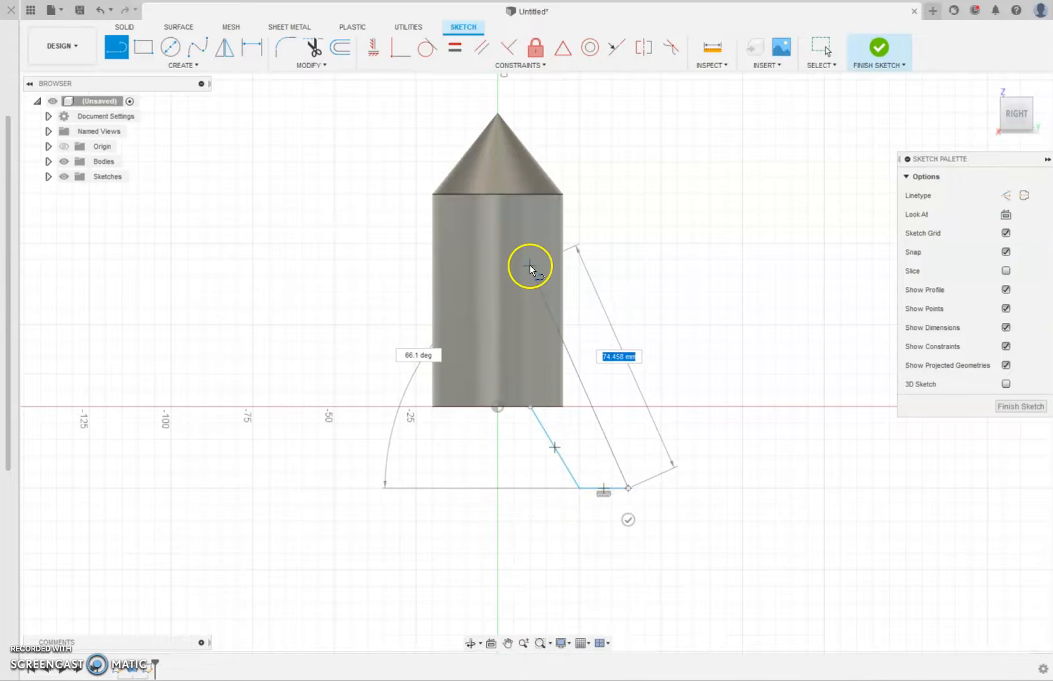
{"action": "left_click", "coordinate": [537, 208]}
{"action": "left_click", "coordinate": [529, 407]}
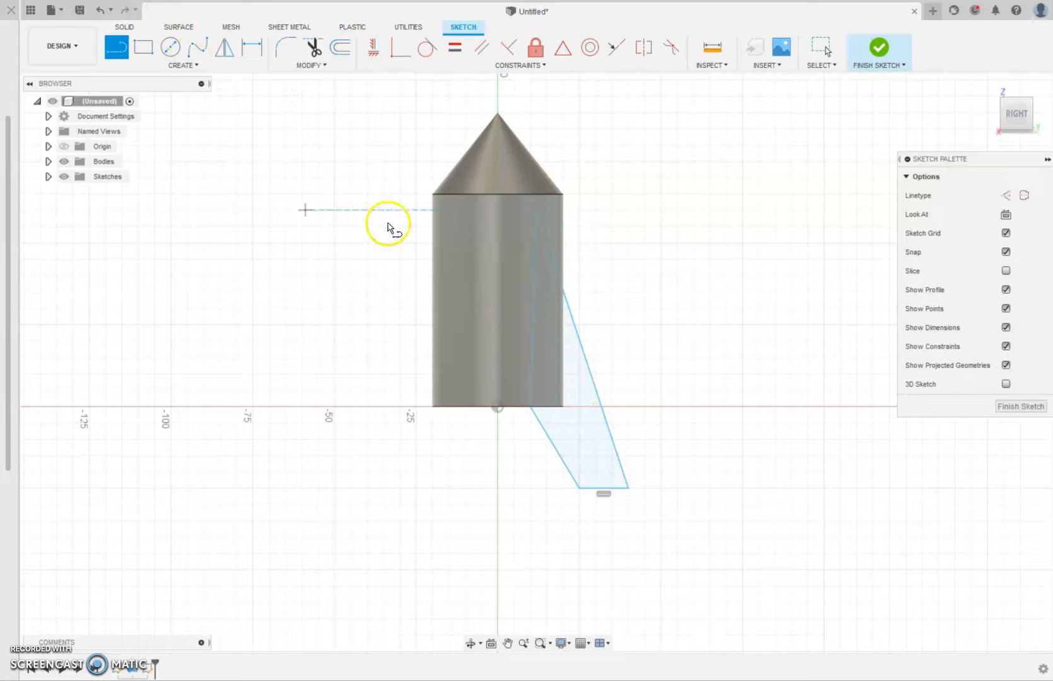
{"action": "left_click", "coordinate": [183, 66]}
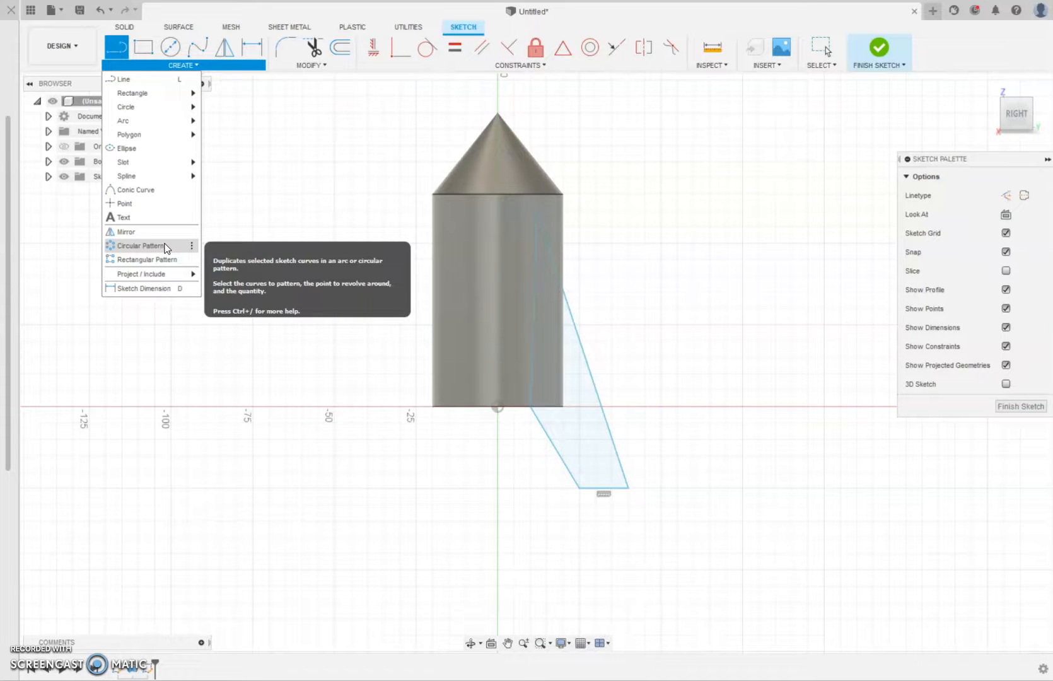
{"action": "mouse_move", "coordinate": [170, 61]}
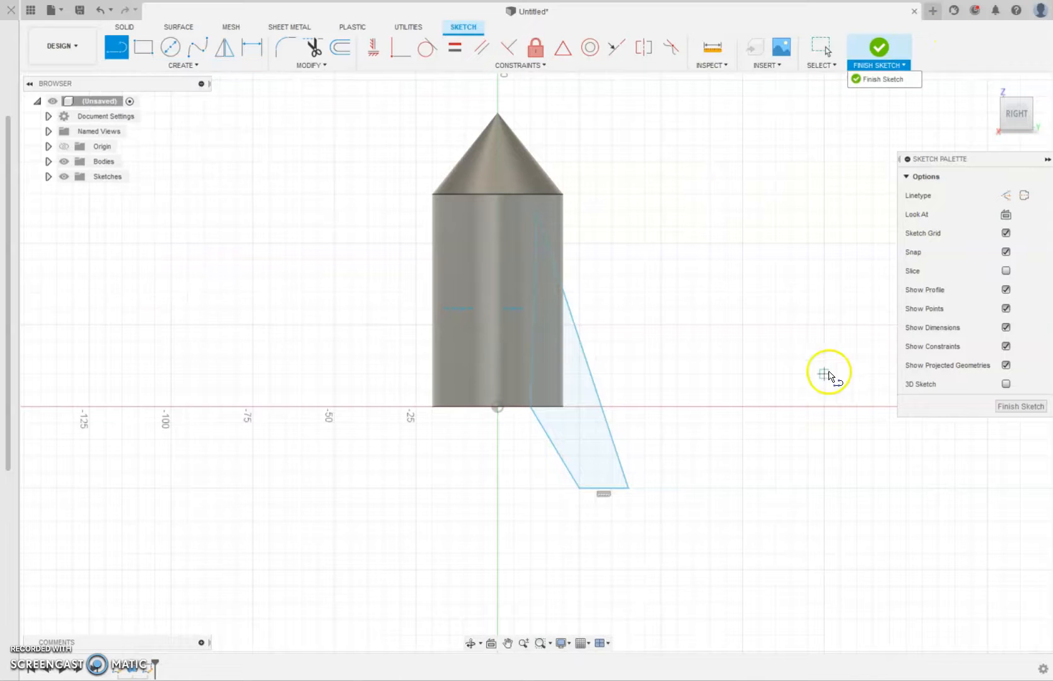
{"action": "left_click", "coordinate": [875, 47]}
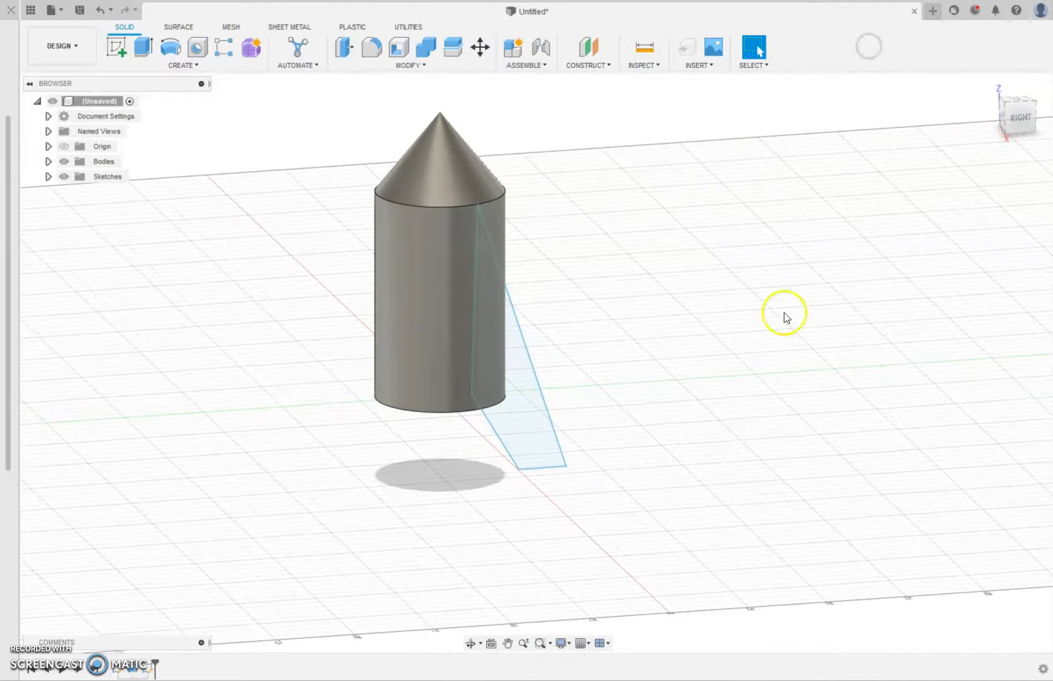
- Extrude the fin profile symmetrically by 5 mm and join it to the rocket body
{"action": "left_click", "coordinate": [144, 47]}
{"action": "left_click_drag", "start_coordinate": [1016, 120], "coordinate": [803, 123]}
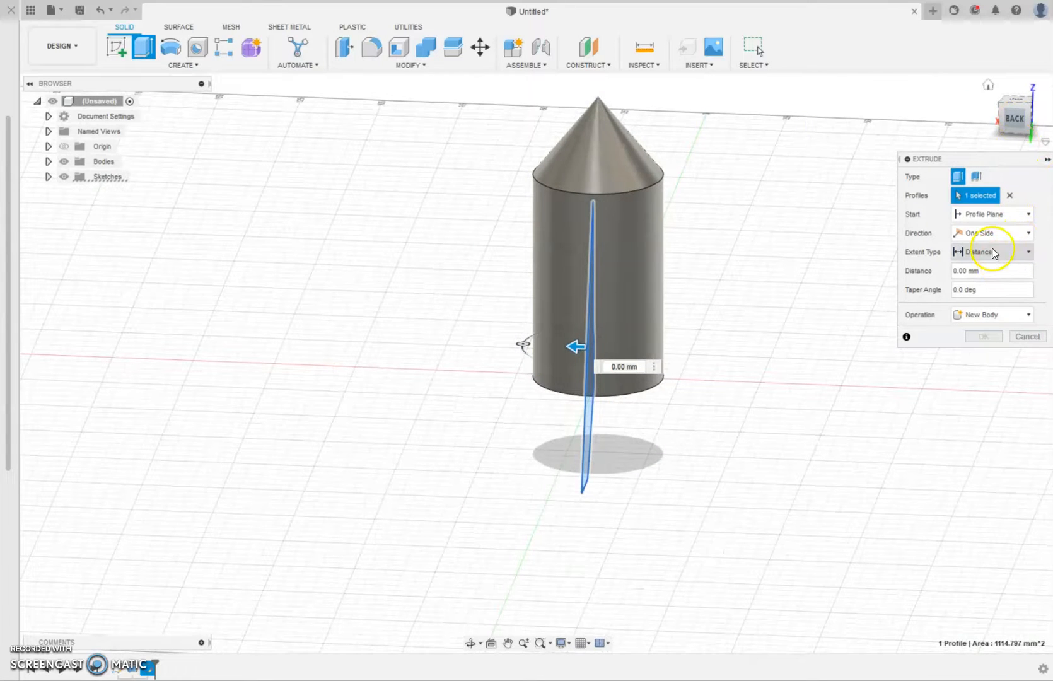
{"action": "left_click", "coordinate": [747, 188]}
{"action": "left_click", "coordinate": [992, 233]}
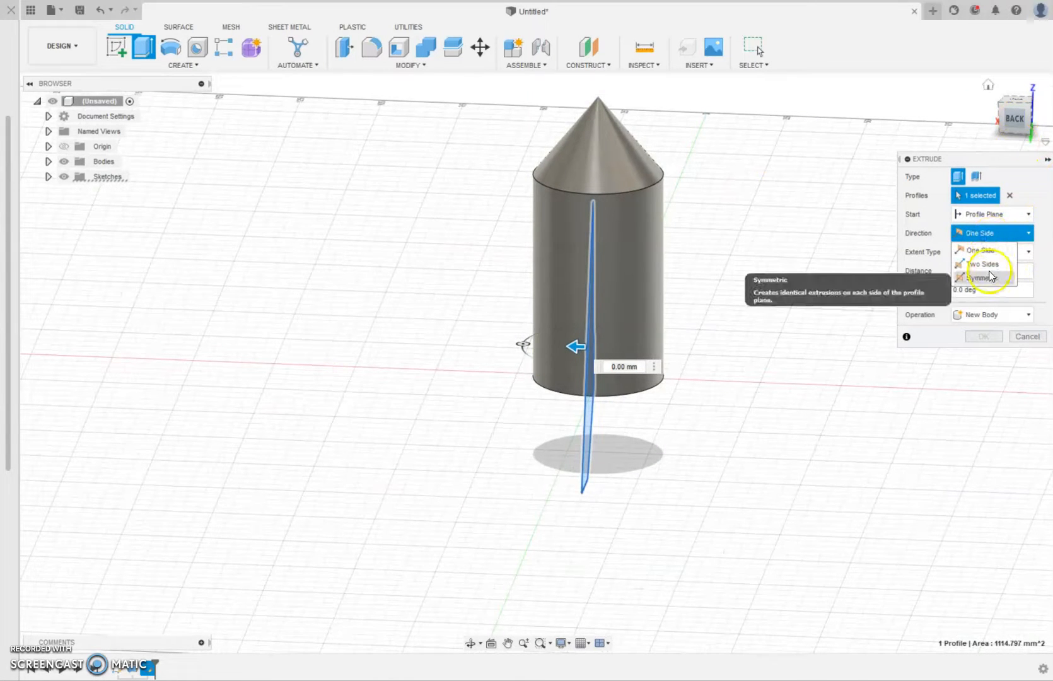
{"action": "left_click", "coordinate": [986, 283]}
{"action": "left_click_drag", "start_coordinate": [576, 347], "coordinate": [563, 349]}
{"action": "left_click", "coordinate": [967, 329]}
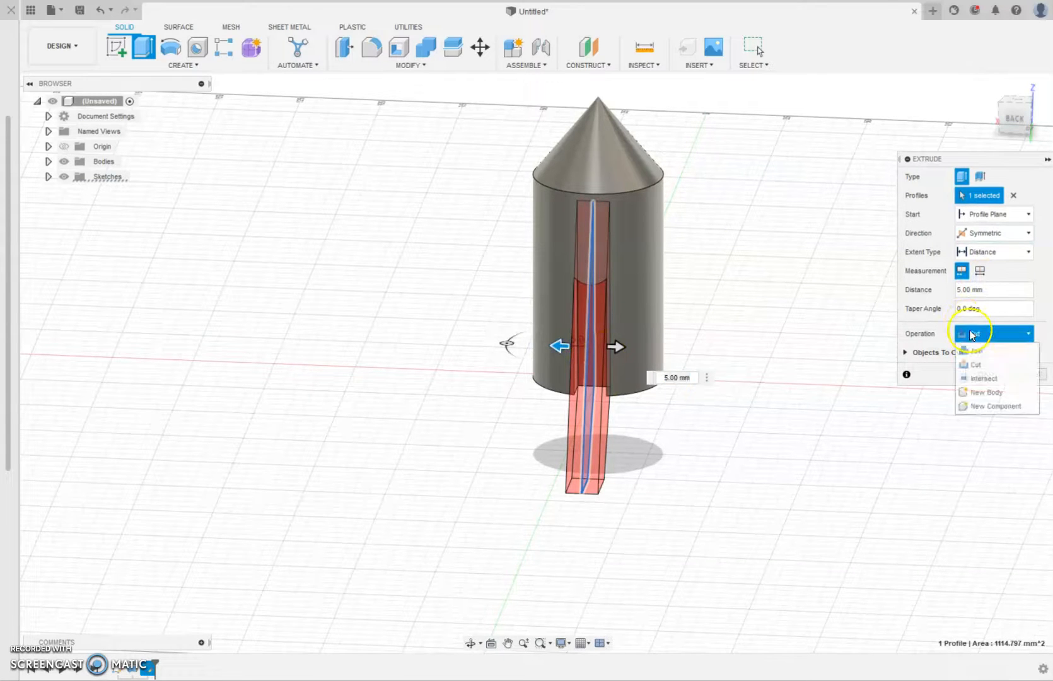
{"action": "left_click", "coordinate": [971, 348]}
{"action": "middle_click_drag", "start_coordinate": [681, 258], "coordinate": [813, 202], "text": "shift"}
{"action": "left_click_drag", "start_coordinate": [1032, 88], "coordinate": [1019, 122]}
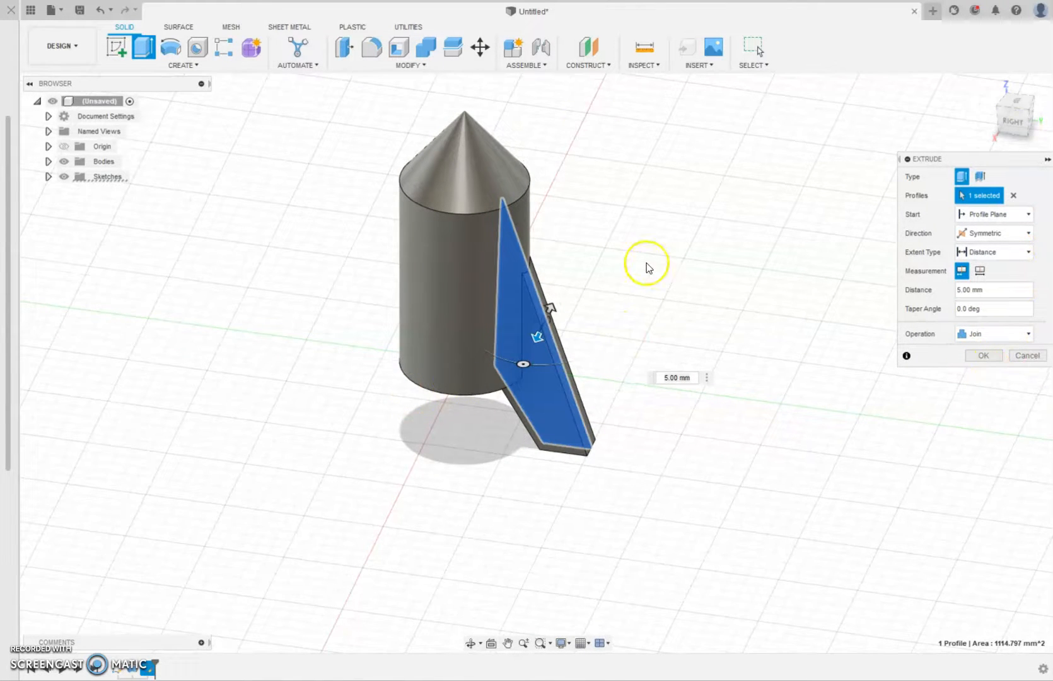
{"action": "left_click", "coordinate": [982, 356]}
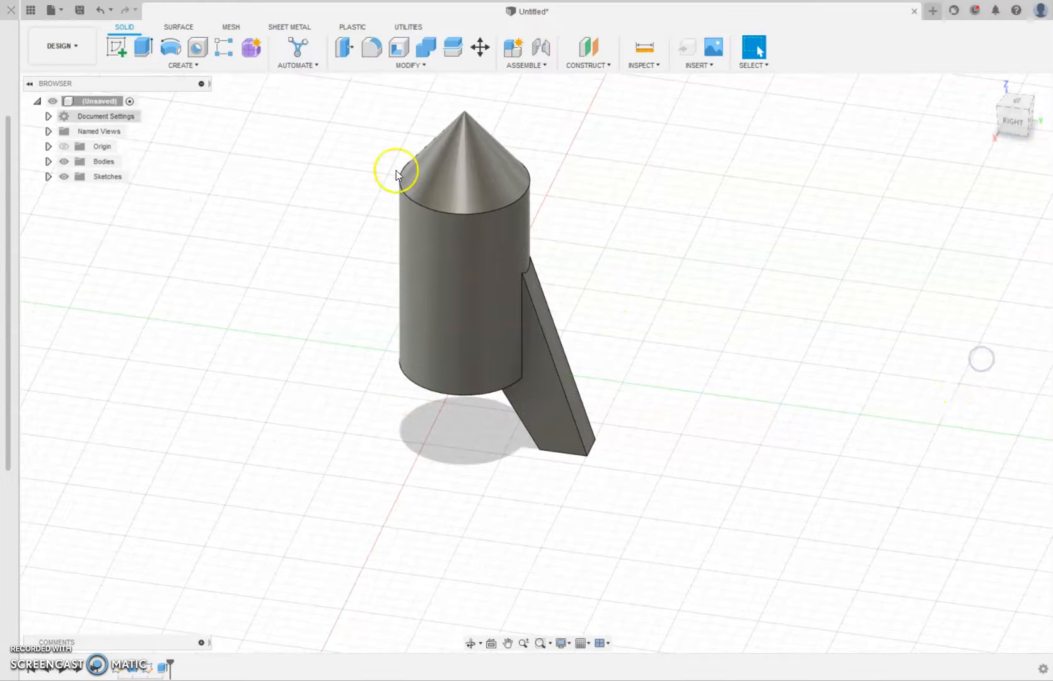
- Start a circular feature pattern of the extruded fin, using the cylindrical rocket body as the axis
{"action": "left_click", "coordinate": [183, 66]}
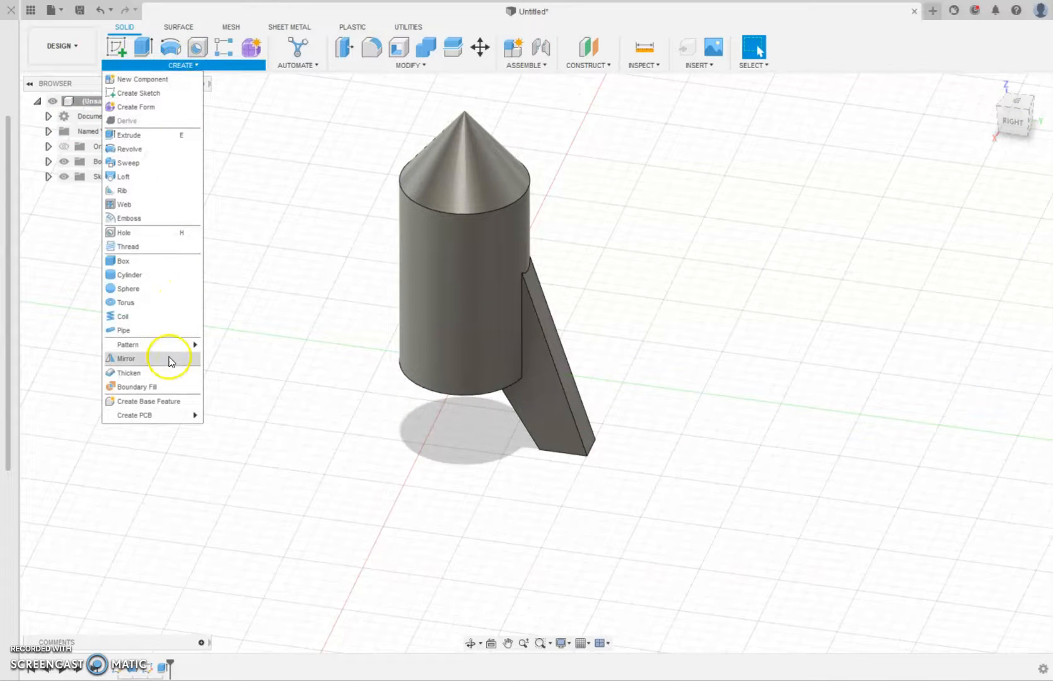
{"action": "mouse_move", "coordinate": [177, 355]}
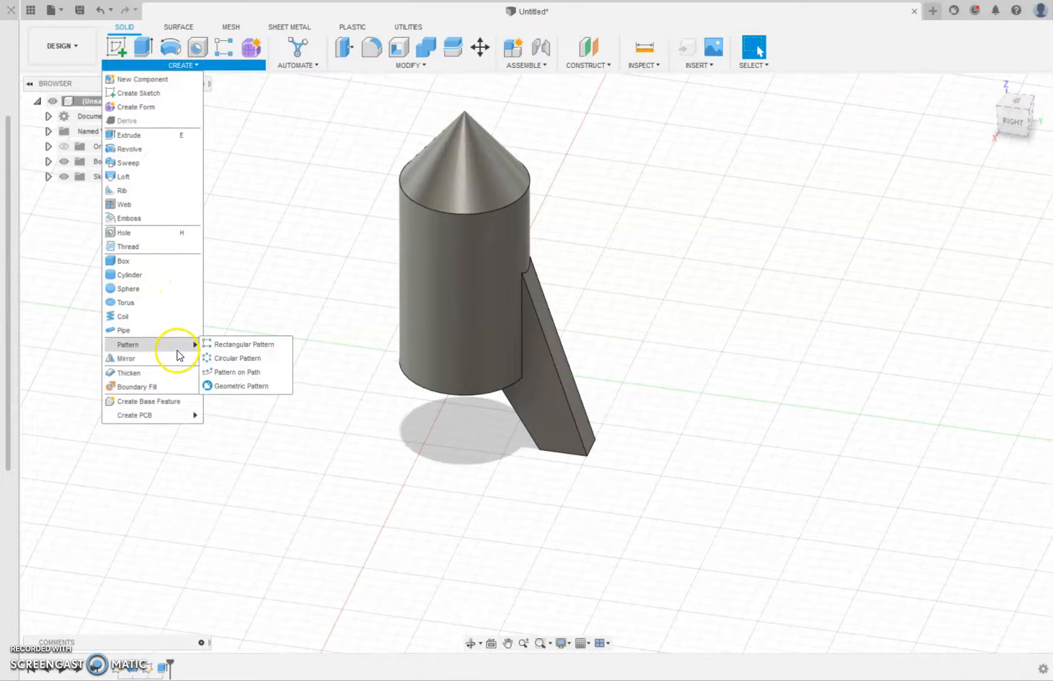
{"action": "left_click", "coordinate": [248, 362]}
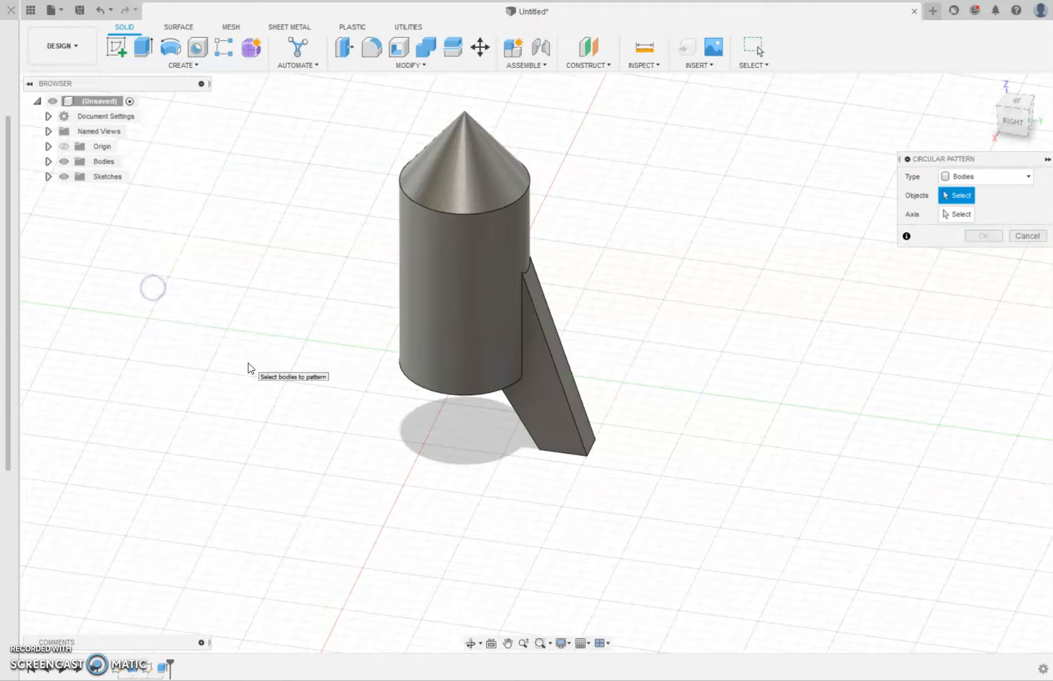
{"action": "left_click", "coordinate": [1002, 183]}
{"action": "left_click", "coordinate": [983, 225]}
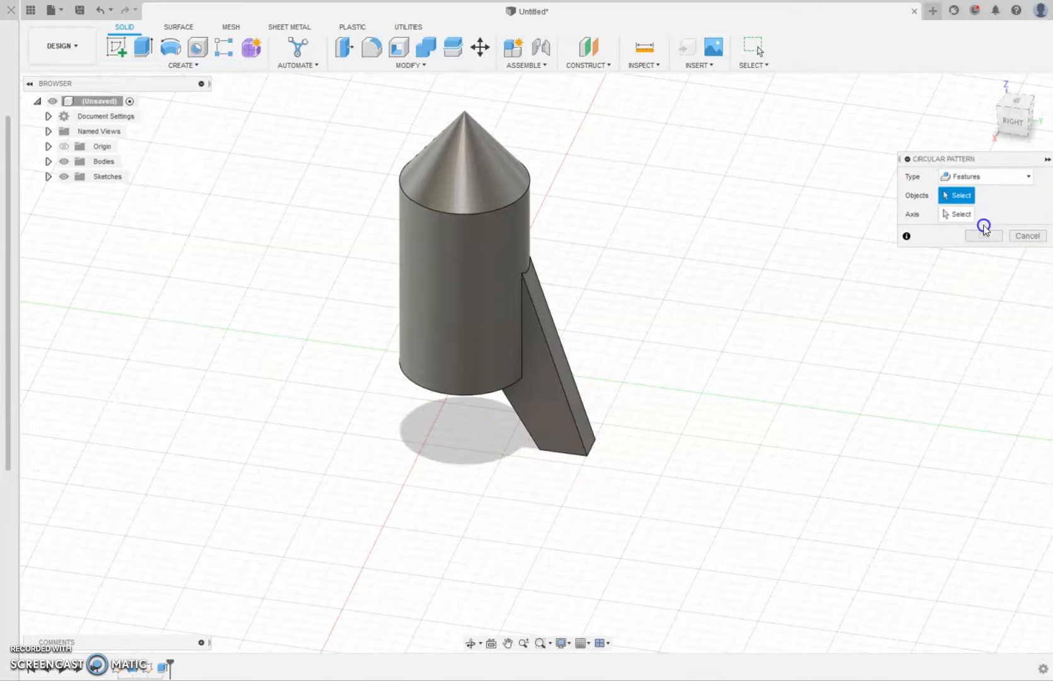
{"action": "left_click", "coordinate": [545, 418]}
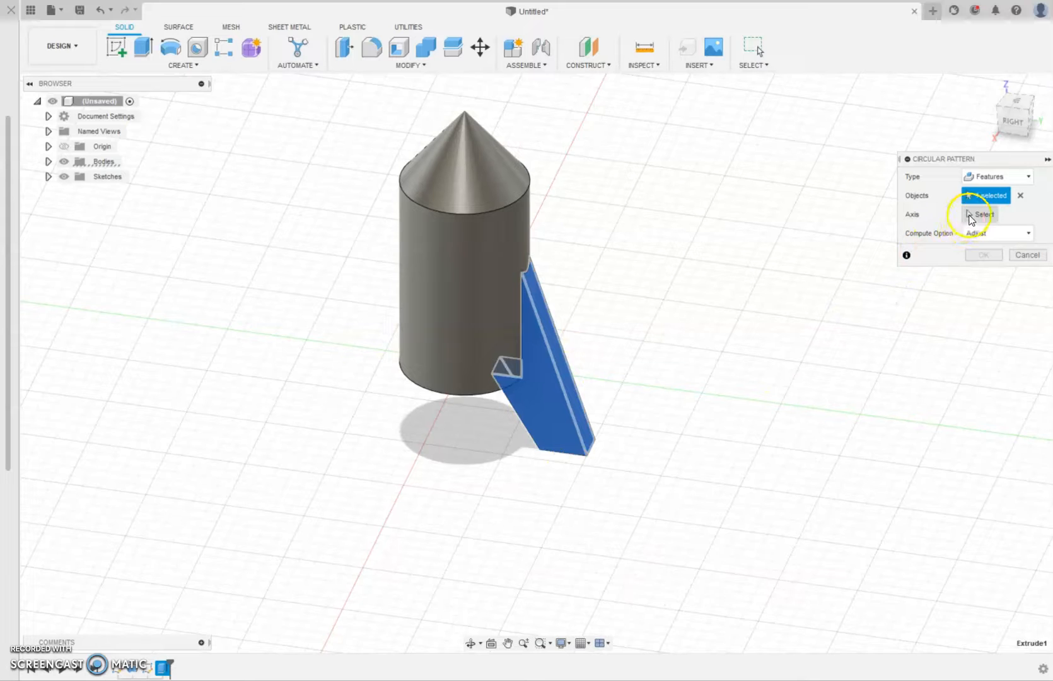
{"action": "left_click", "coordinate": [979, 214]}
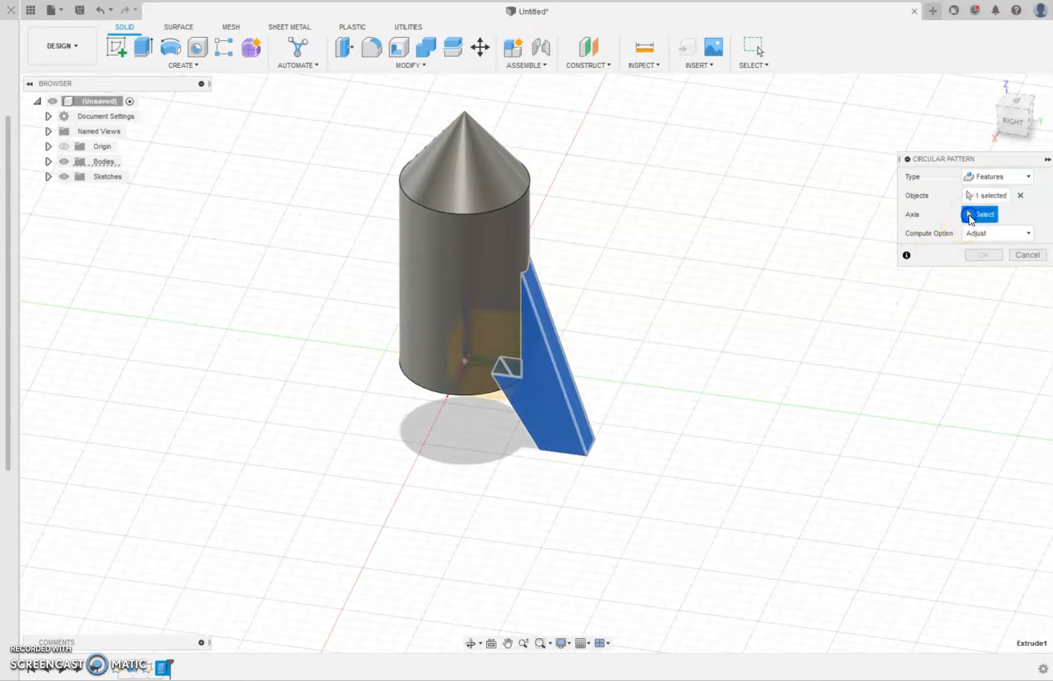
{"action": "left_click", "coordinate": [411, 263]}
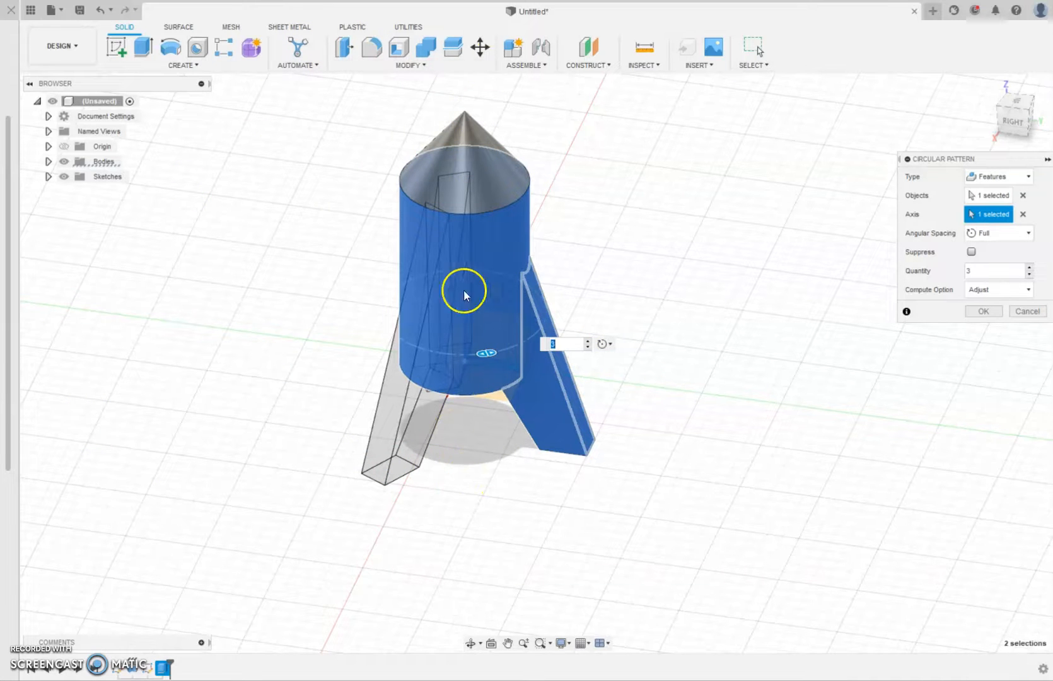
- Set the fin pattern's quantity to 5 over the full circle and create it
{"action": "mouse_move", "coordinate": [1015, 118]}
{"action": "left_mouse_down"}
{"action": "mouse_move", "coordinate": [1016, 92]}
{"action": "mouse_move", "coordinate": [1017, 120]}
{"action": "left_mouse_up"}
{"action": "left_click", "coordinate": [977, 276]}
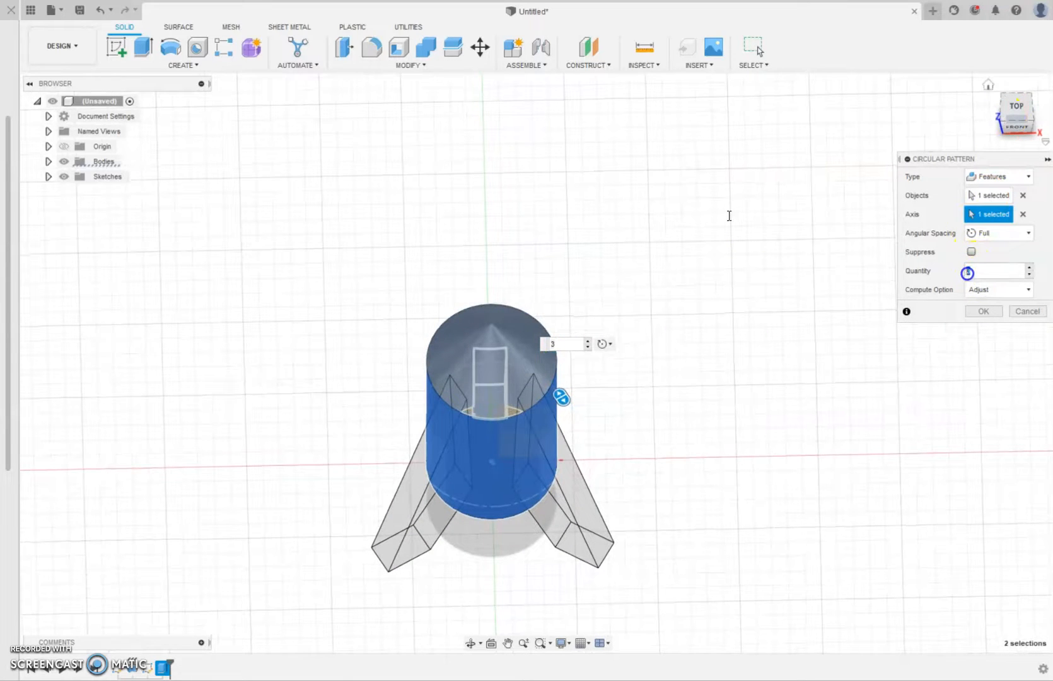
{"action": "key", "text": "BackSpace"}
{"action": "type", "text": "5"}
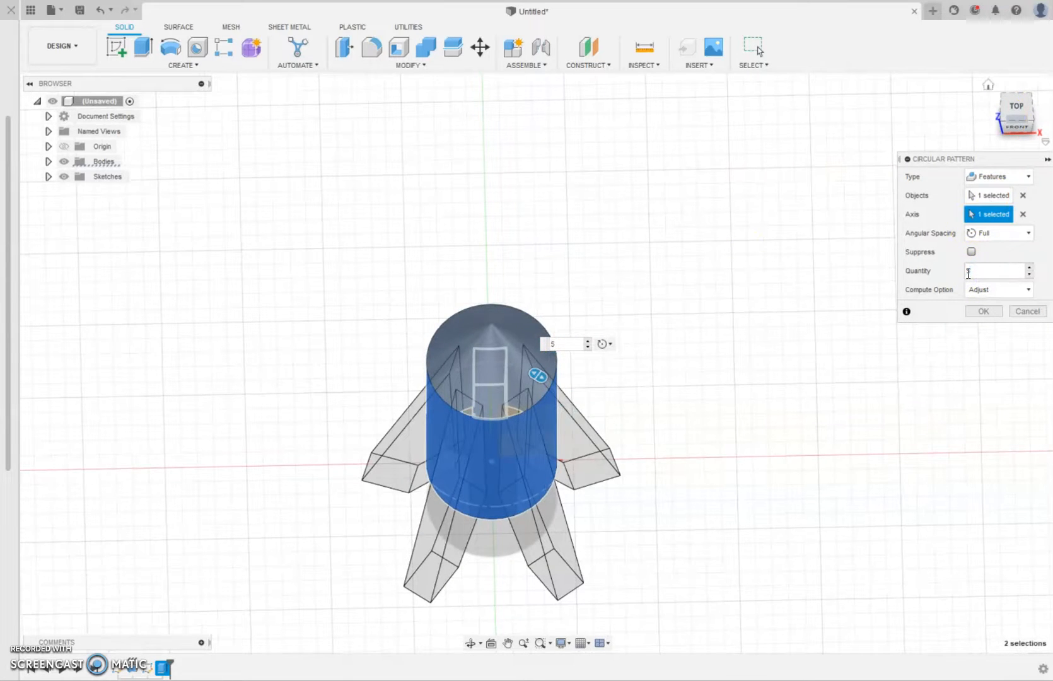
{"action": "left_click", "coordinate": [983, 311]}
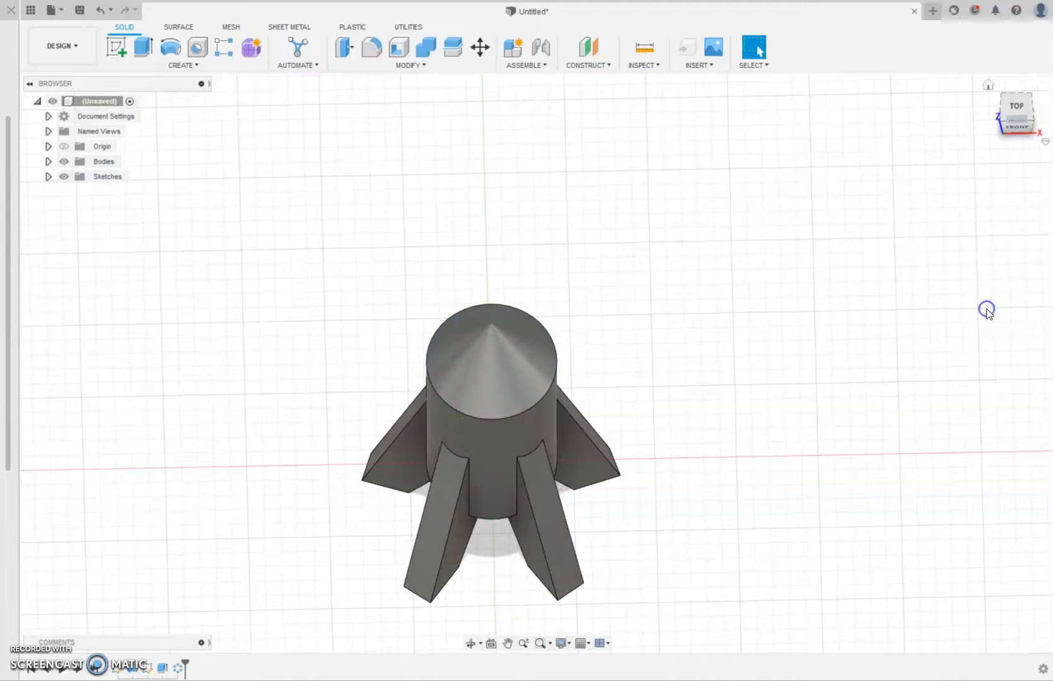
- Examine the rocket and its patterned fins from above, from several sides and upright
{"action": "left_click_drag", "start_coordinate": [1017, 119], "coordinate": [421, 117]}
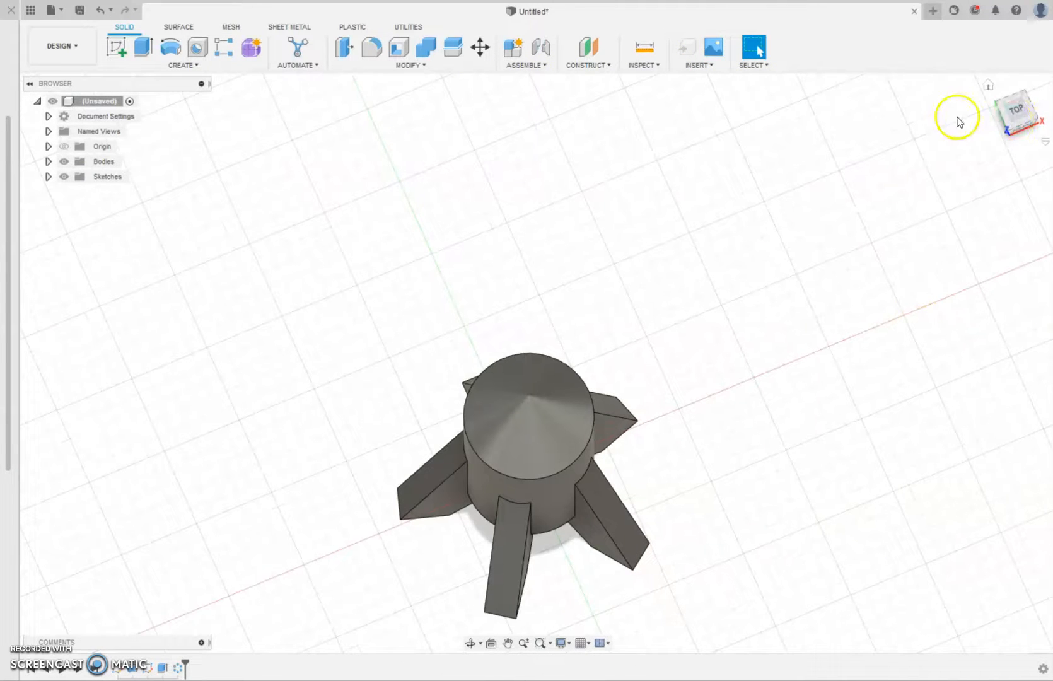
{"action": "left_click", "coordinate": [1012, 132]}
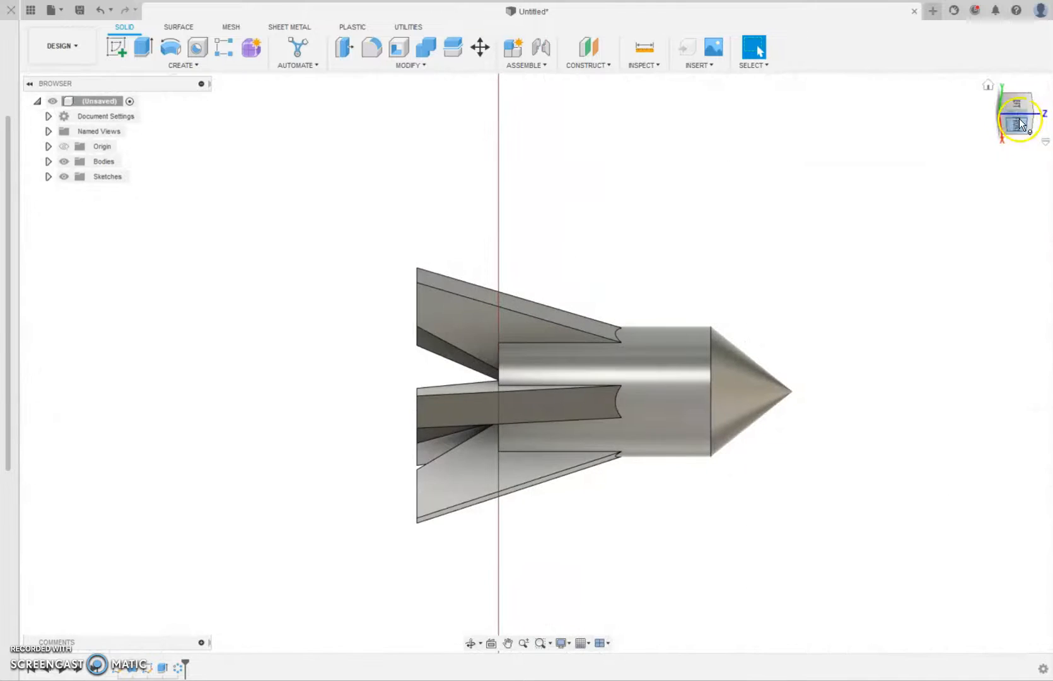
{"action": "left_click", "coordinate": [983, 87]}
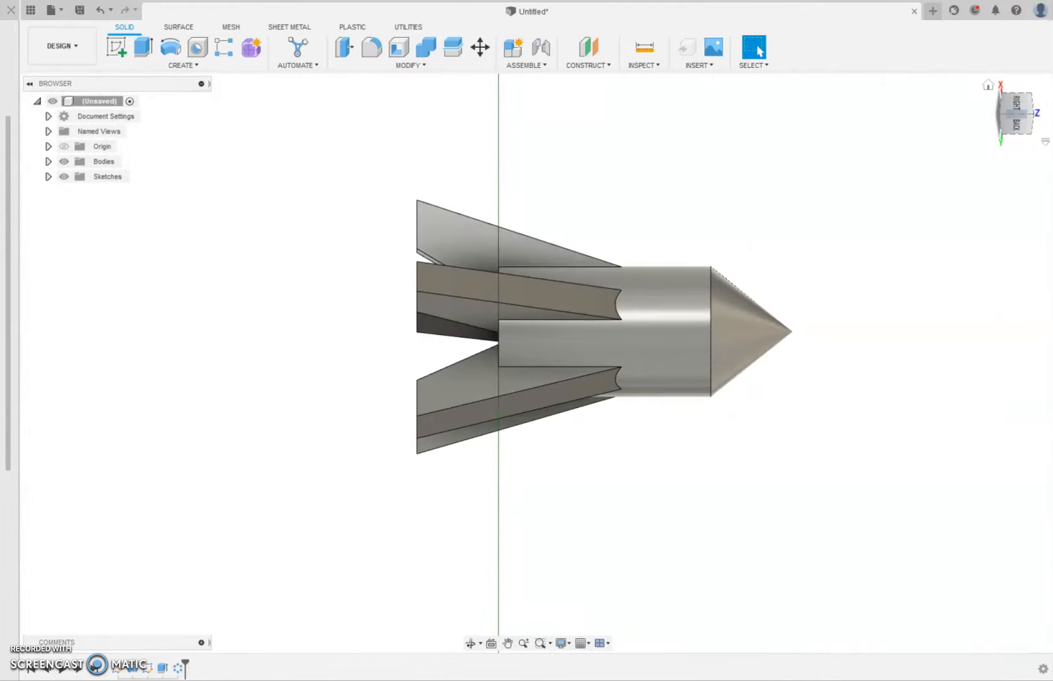
{"action": "left_click", "coordinate": [1044, 117]}
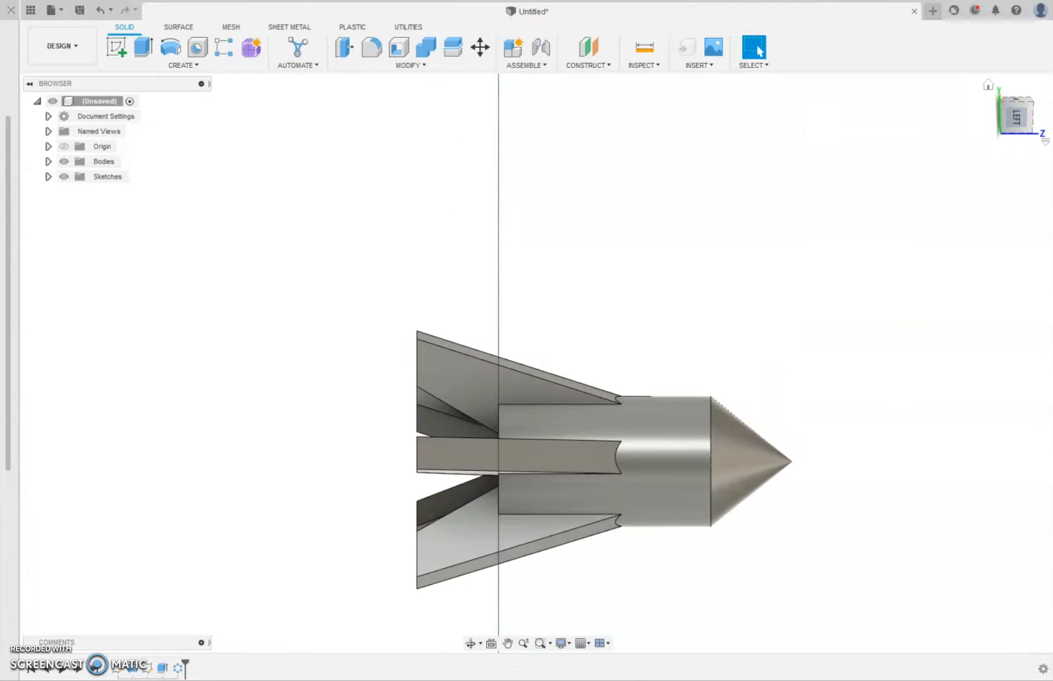
{"action": "left_click", "coordinate": [1028, 136]}
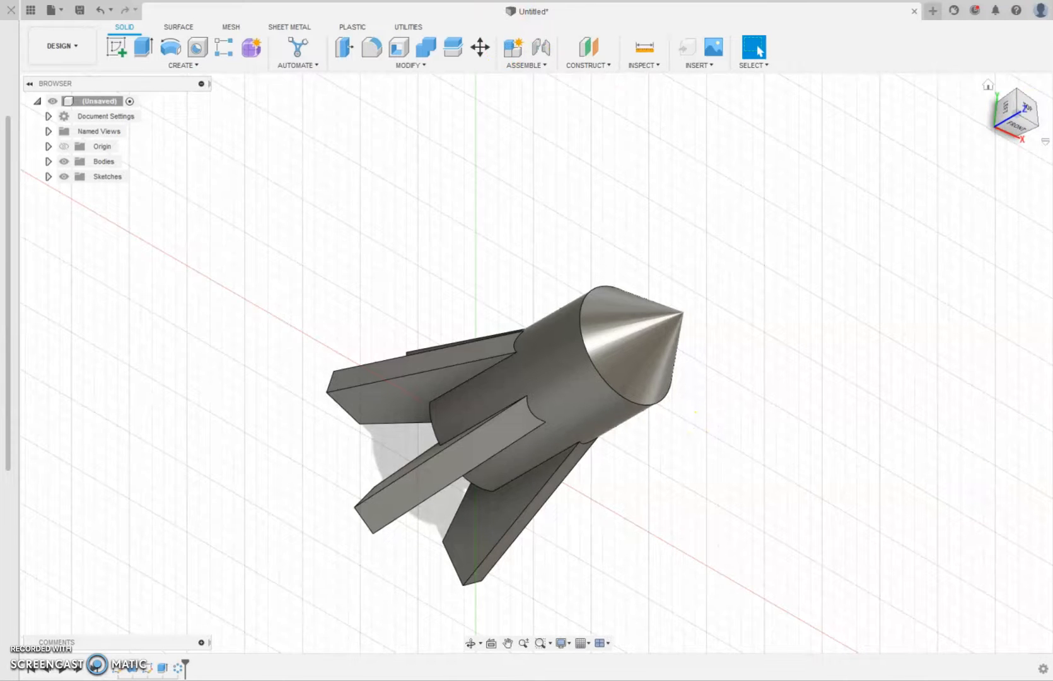
{"action": "mouse_move", "coordinate": [1021, 117]}
{"action": "left_mouse_down"}
{"action": "mouse_move", "coordinate": [933, 125]}
{"action": "mouse_move", "coordinate": [978, 105]}
{"action": "left_mouse_up"}
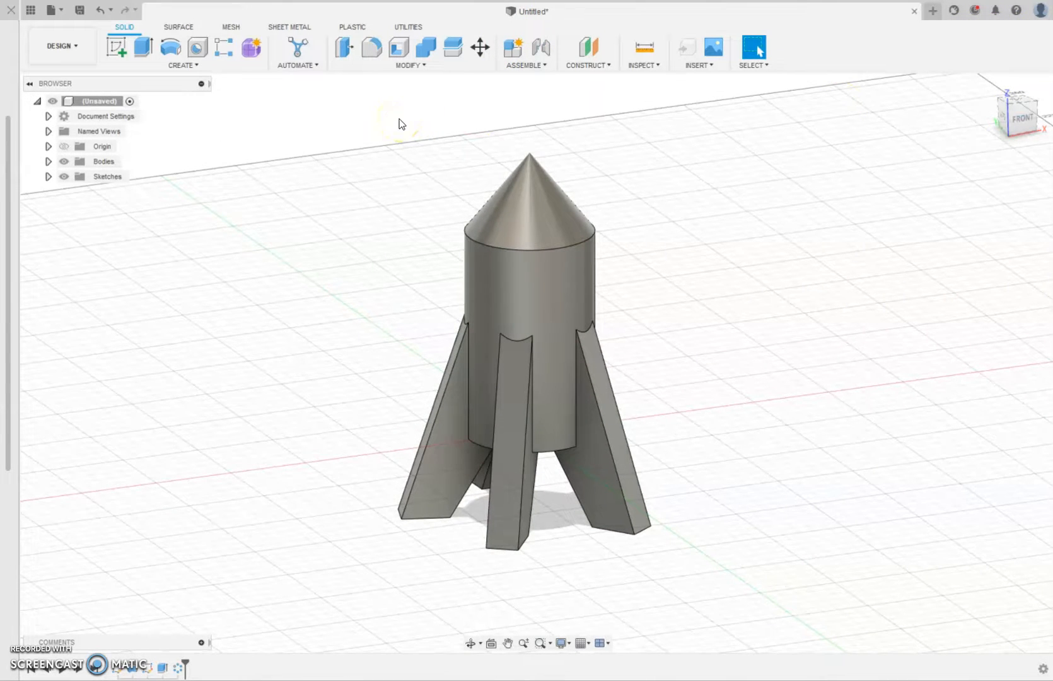
{"action": "left_click", "coordinate": [184, 65]}
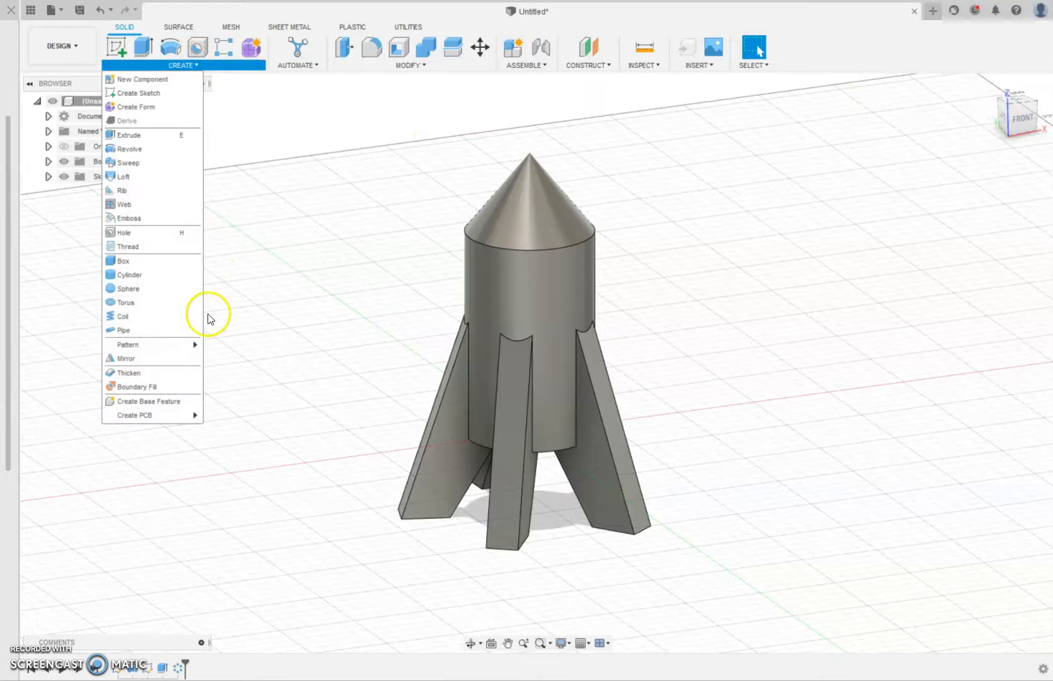
{"action": "mouse_move", "coordinate": [188, 345]}
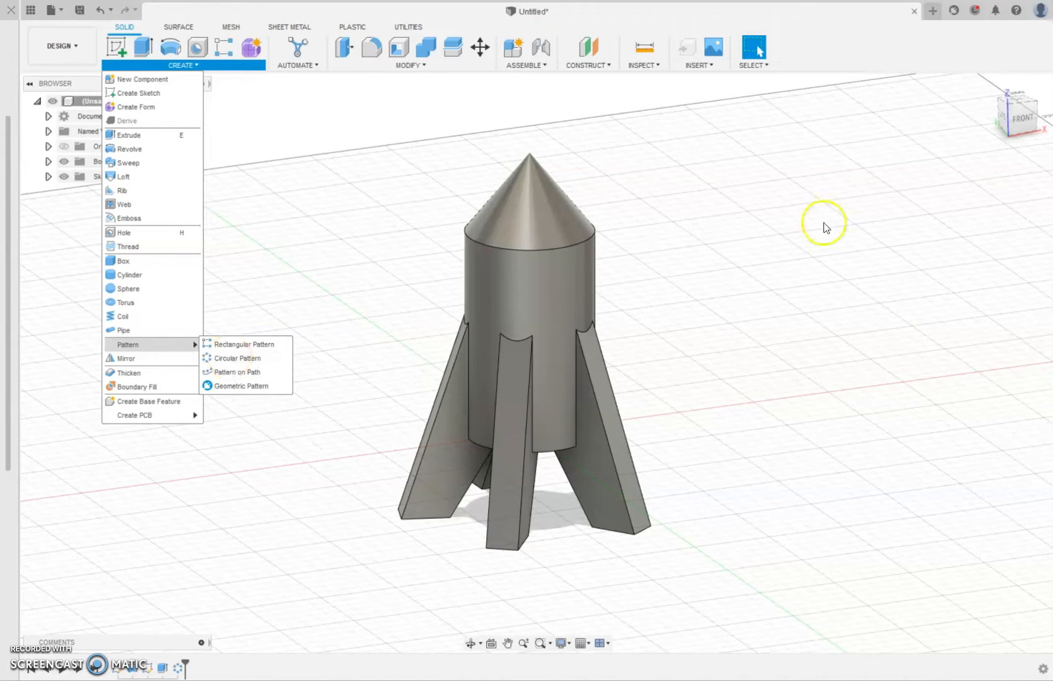
{"action": "left_click", "coordinate": [739, 396]}
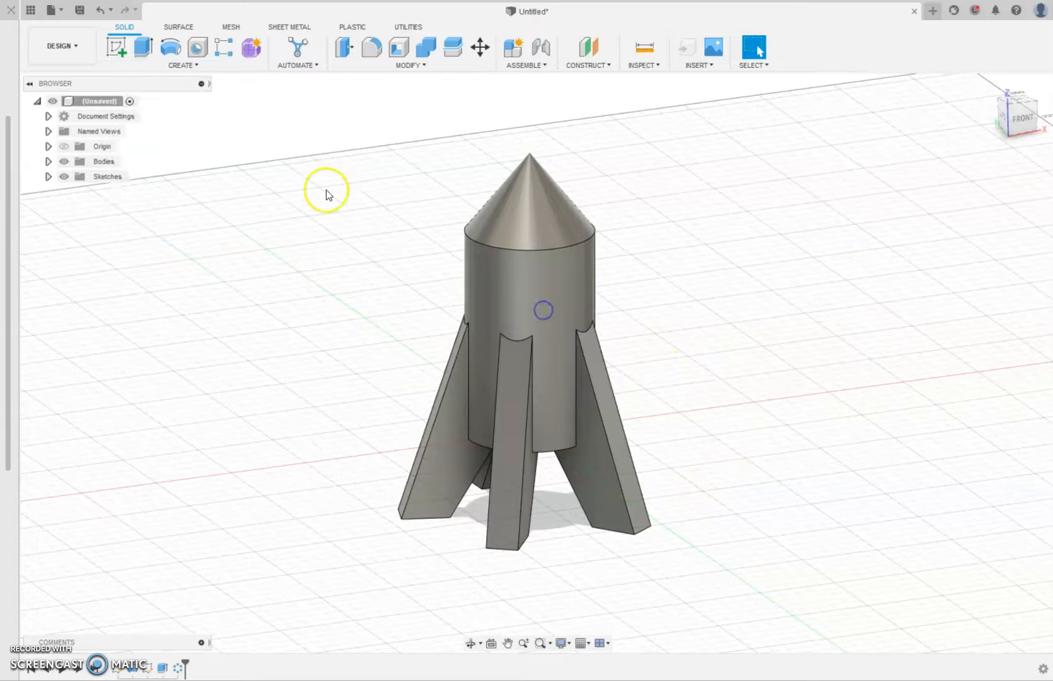